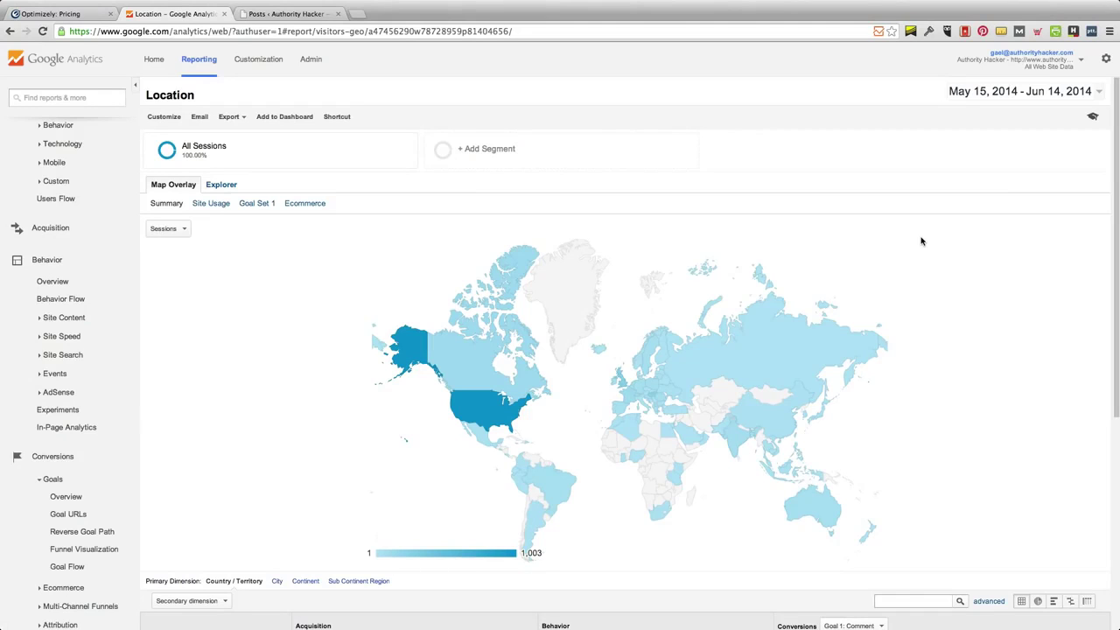
Review Optimizely's month-to-month plan prices and the list of reports in Google Analytics
left_click(52, 13)
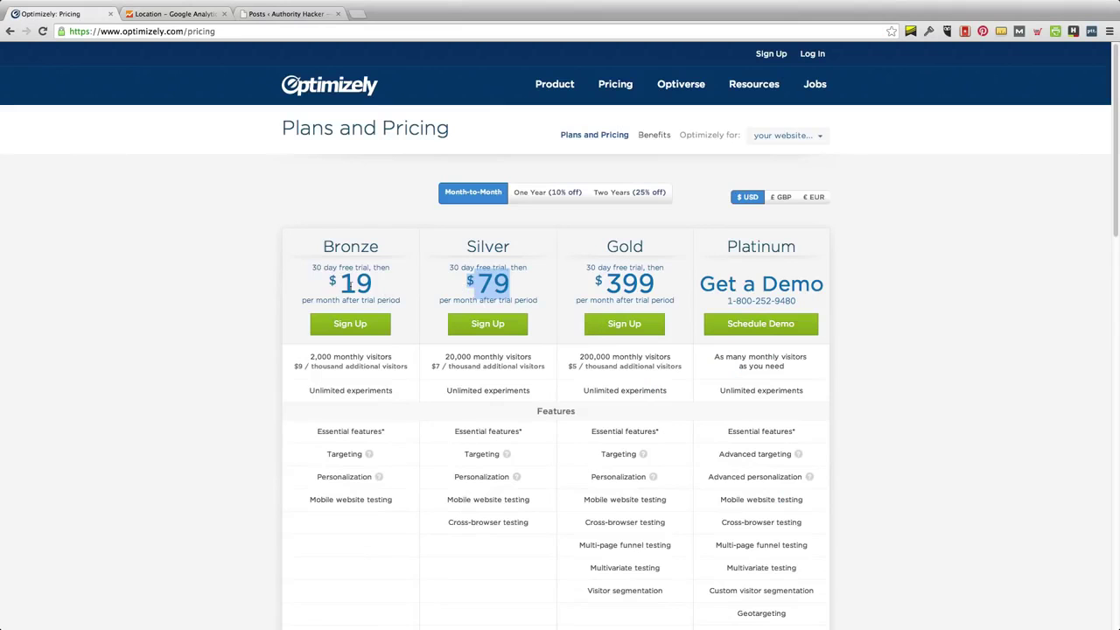
left_click_drag(412, 283, 415, 363)
left_click(522, 291)
left_click_drag(552, 338, 440, 146)
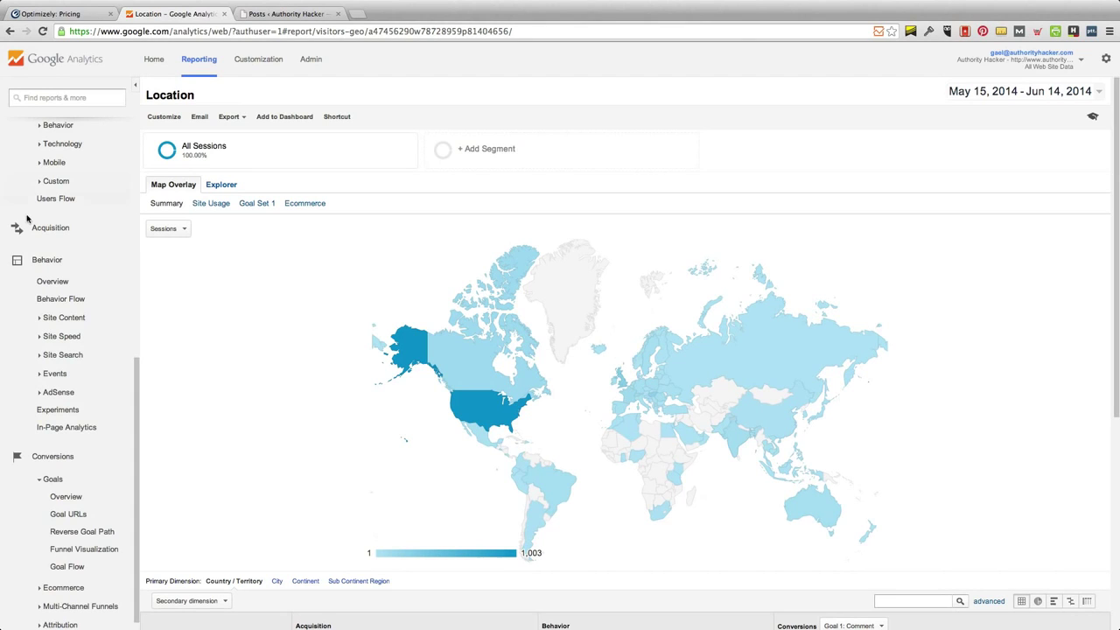
scroll(96, 289, "down", 1)
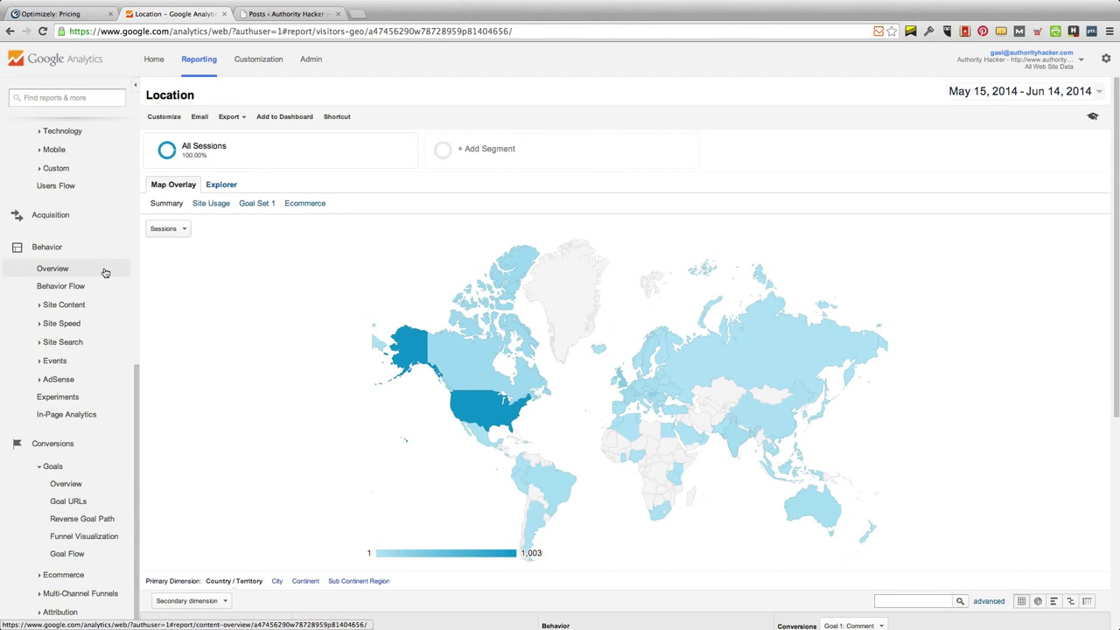
Switch to the WordPress posts list and clone the post "Formatting For Increased Traffic, Conversion & Engagement"
left_click(263, 13)
scroll(291, 186, "up", 7)
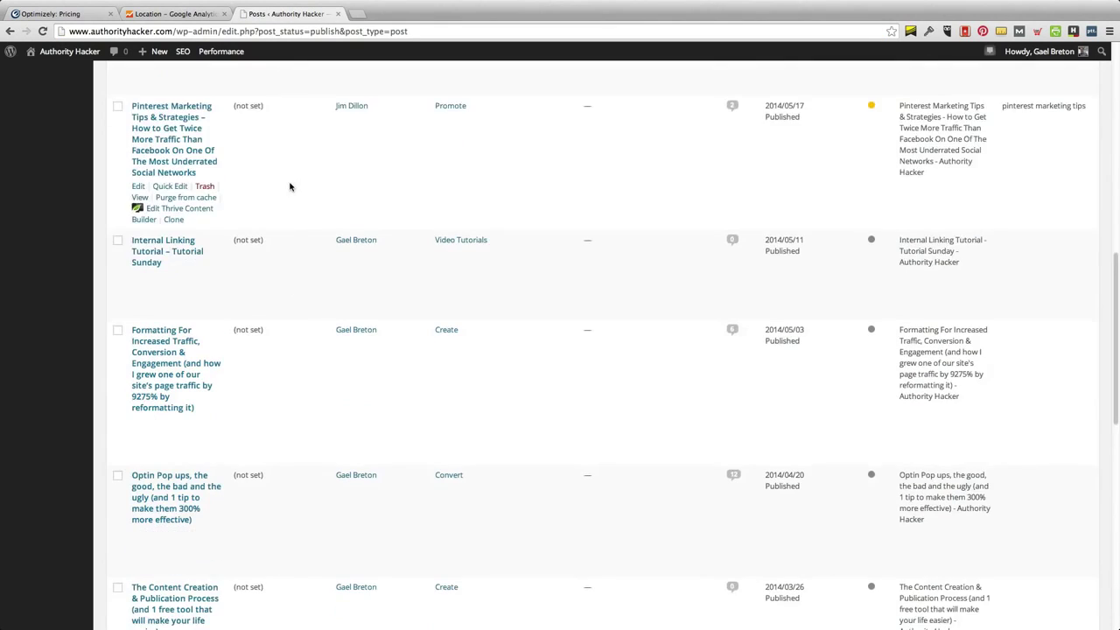
scroll(291, 187, "down", 2)
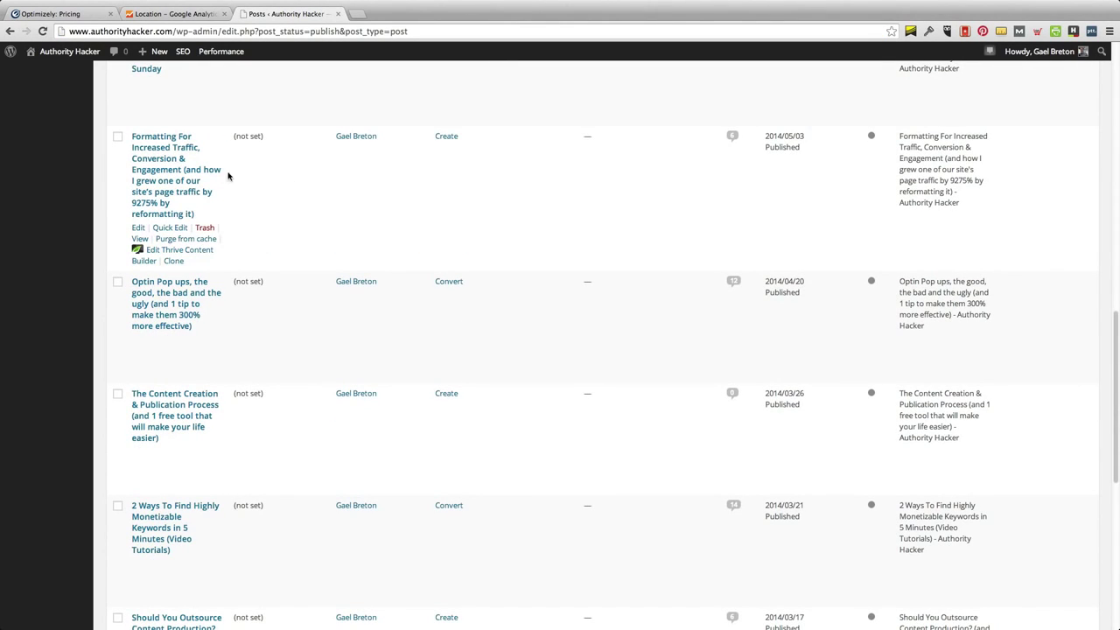
left_click_drag(263, 217, 107, 145)
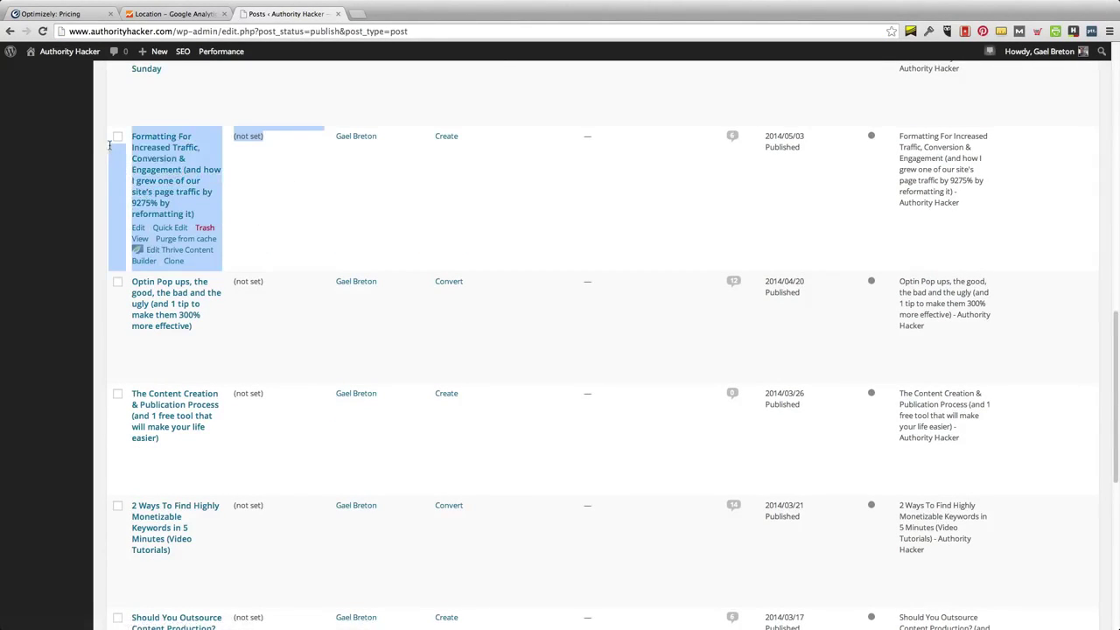
left_click_drag(302, 197, 150, 158)
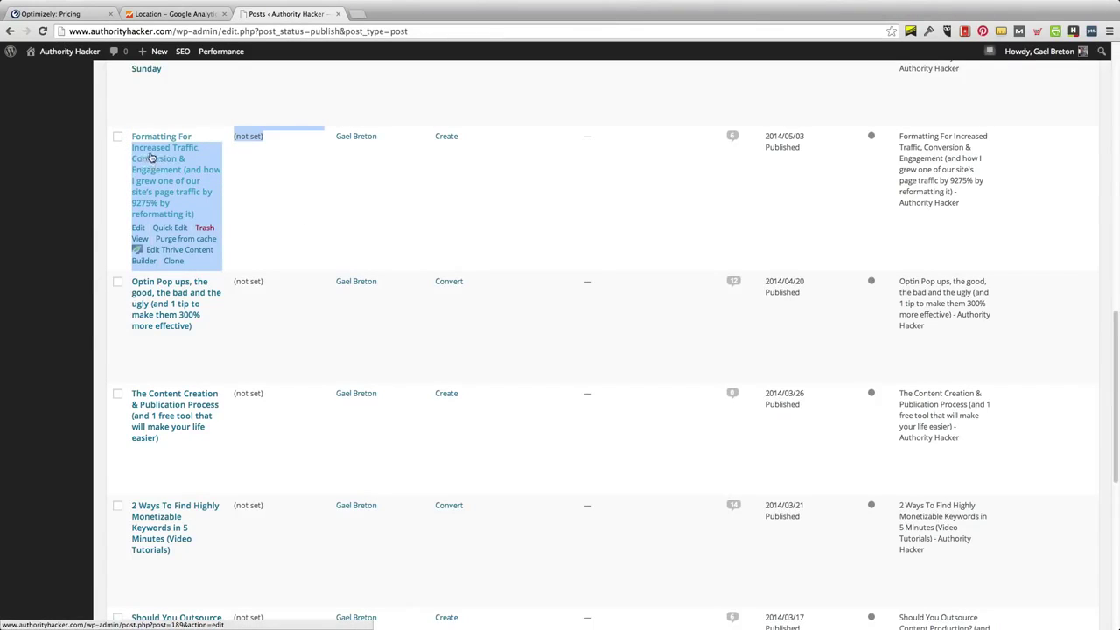
left_click(316, 170)
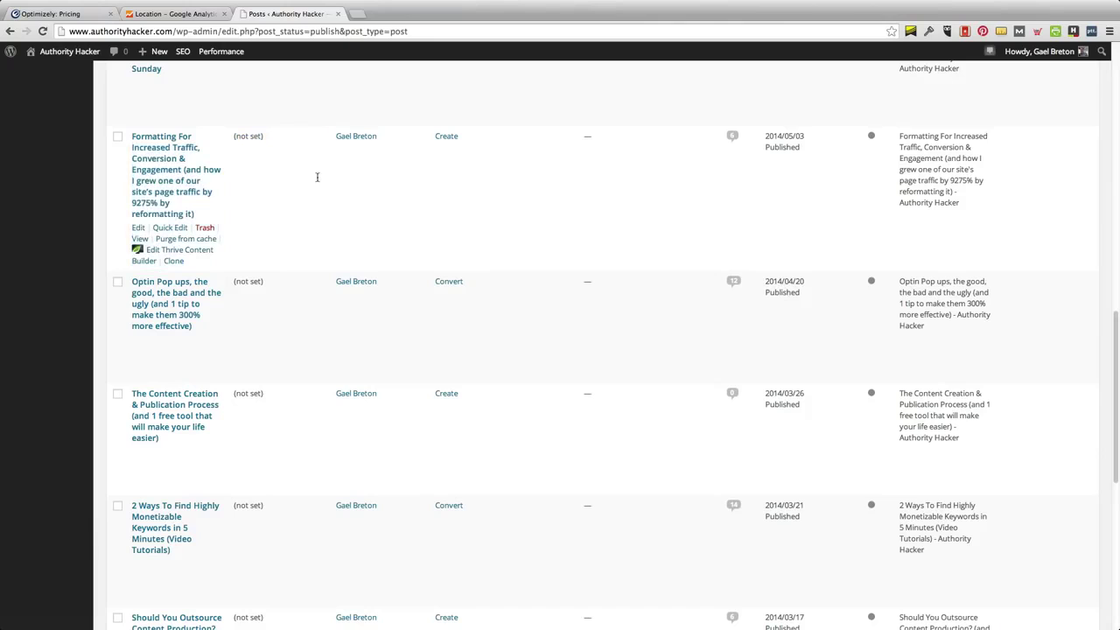
left_click_drag(333, 195, 143, 149)
left_click(282, 161)
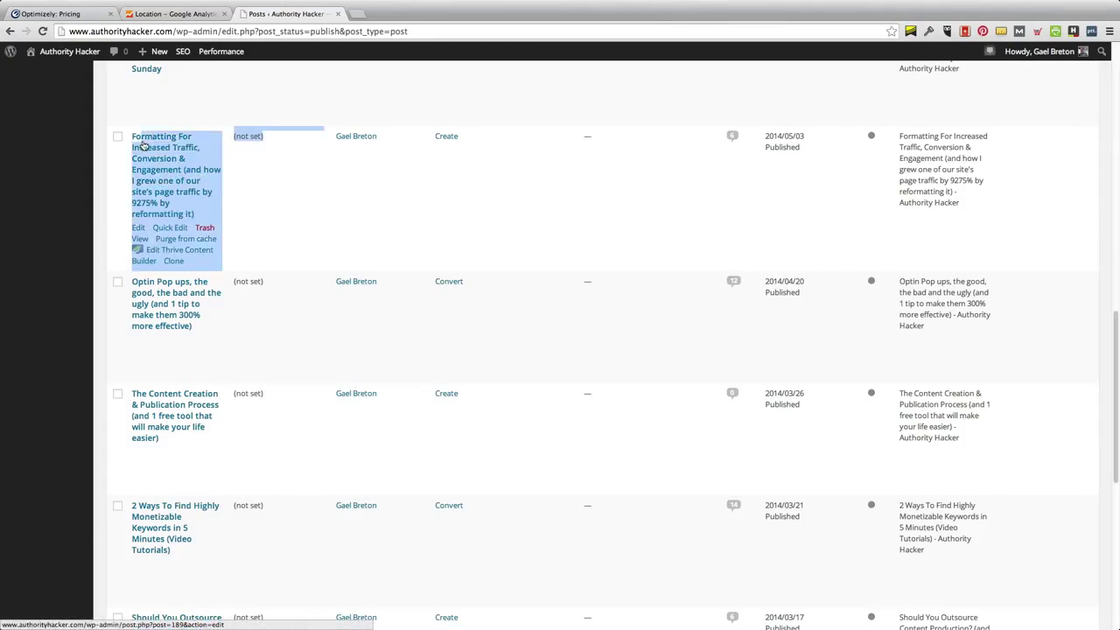
left_click(231, 264)
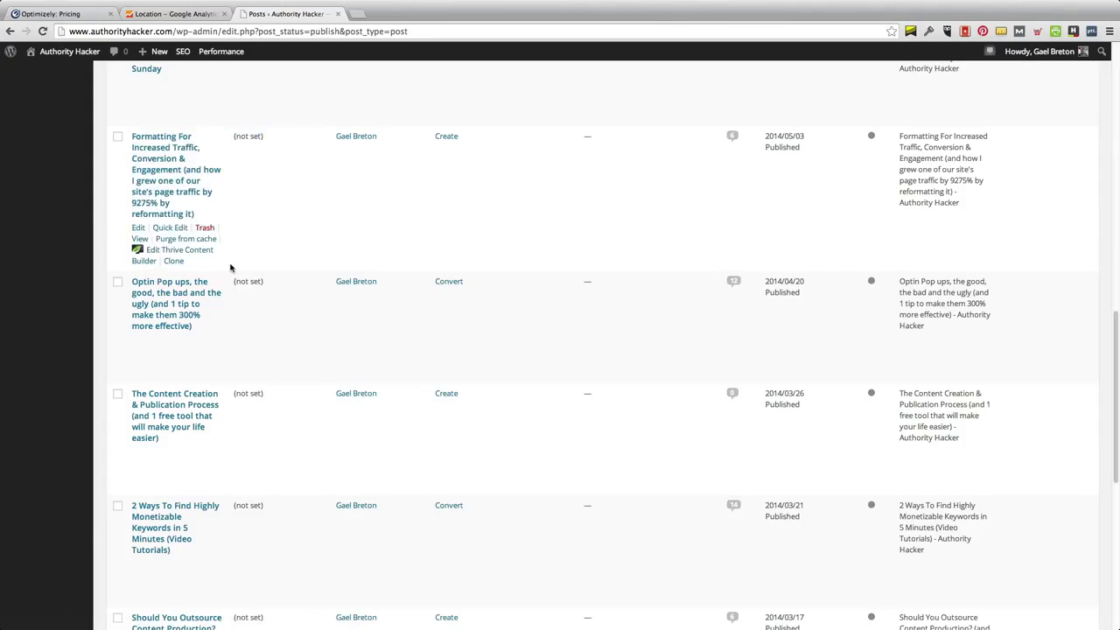
left_click(173, 261)
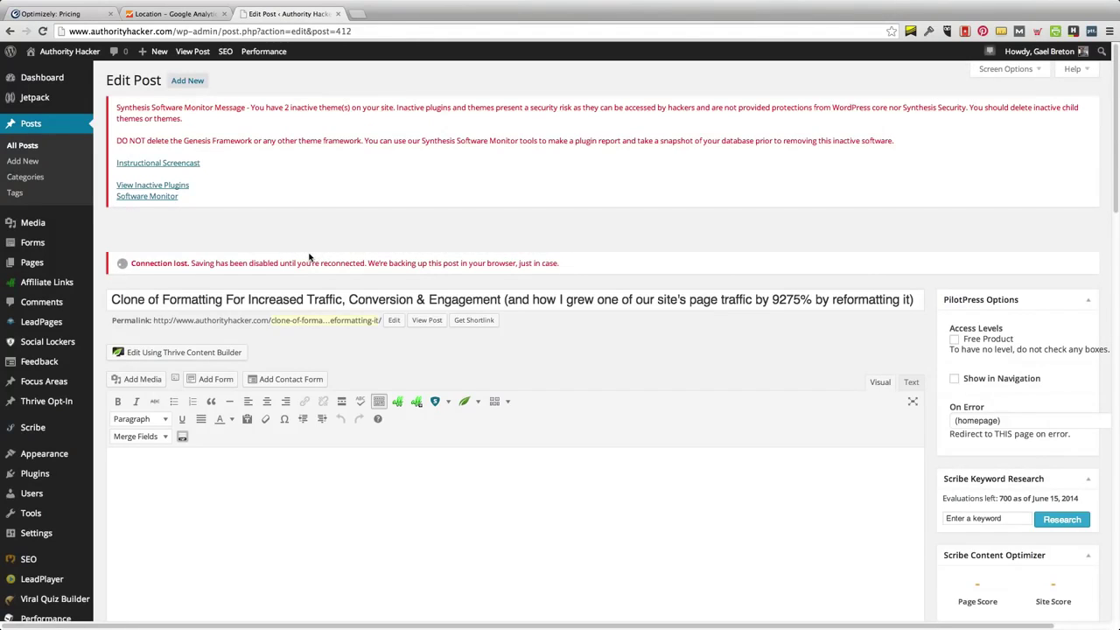
Open the cloned post for editing in Thrive Content Builder
left_click_drag(298, 301, 111, 300)
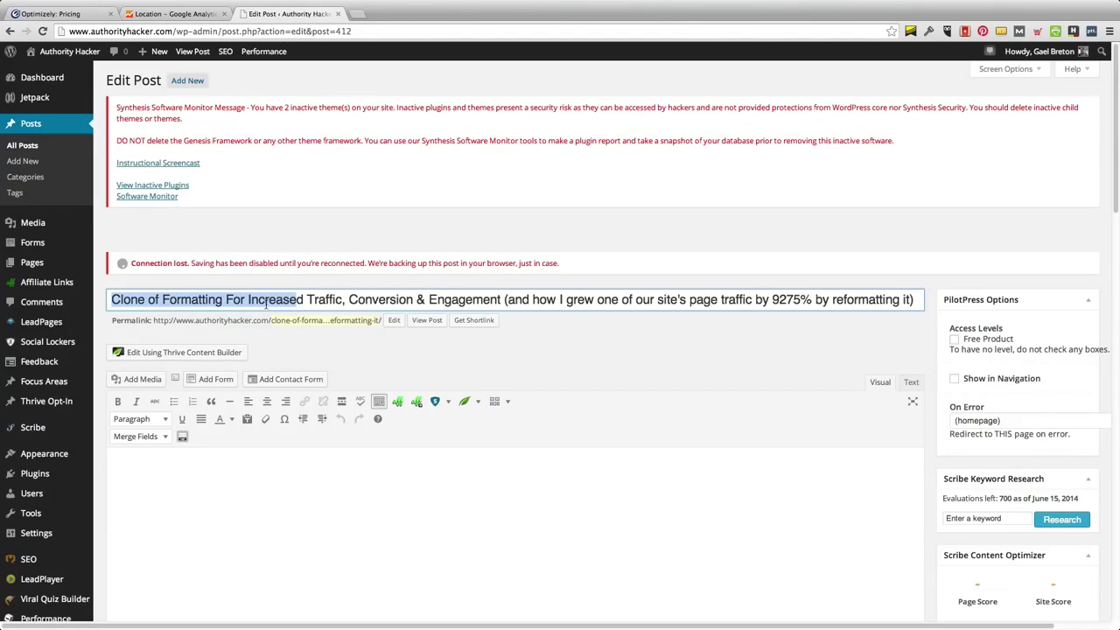
left_click(266, 304)
left_click(119, 355)
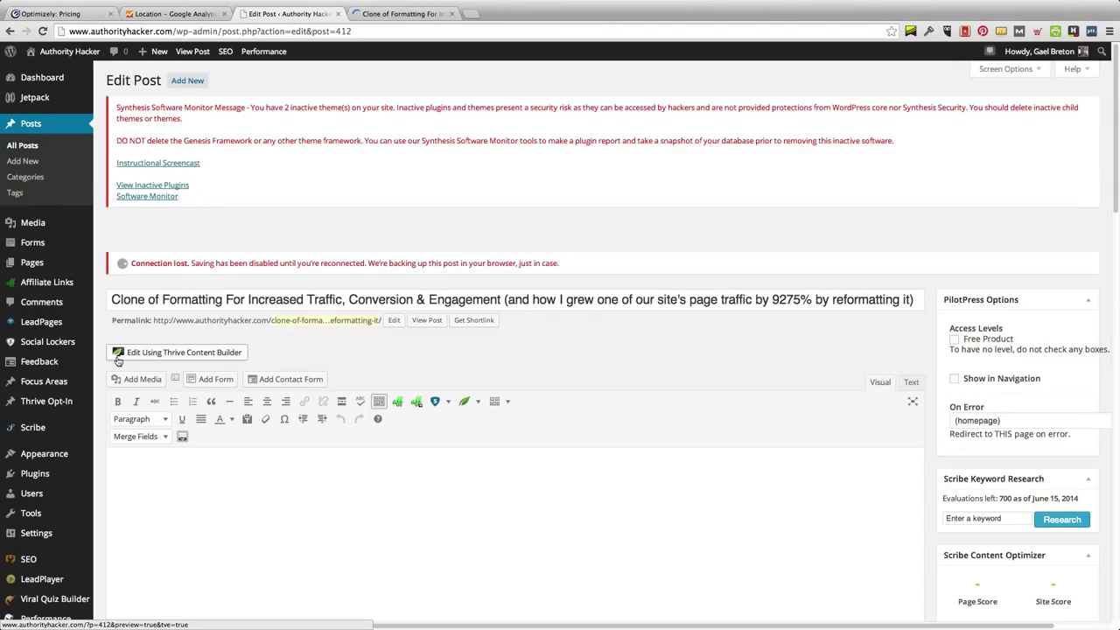
left_click(402, 15)
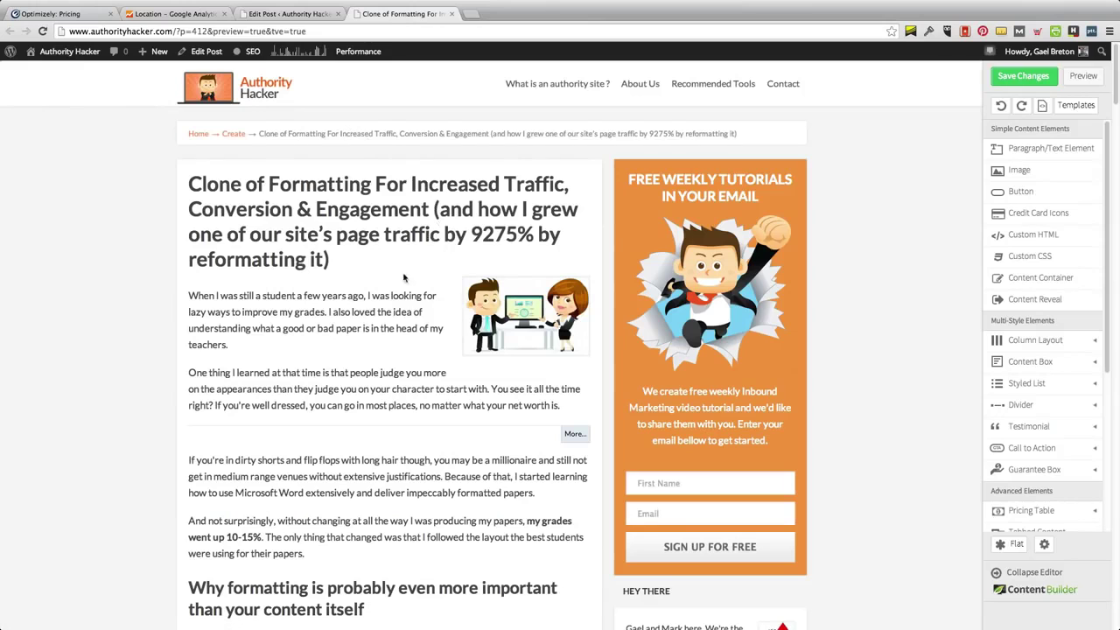
Look through the cloned post's text, images and sections from beginning to end
scroll(424, 300, "down", 1)
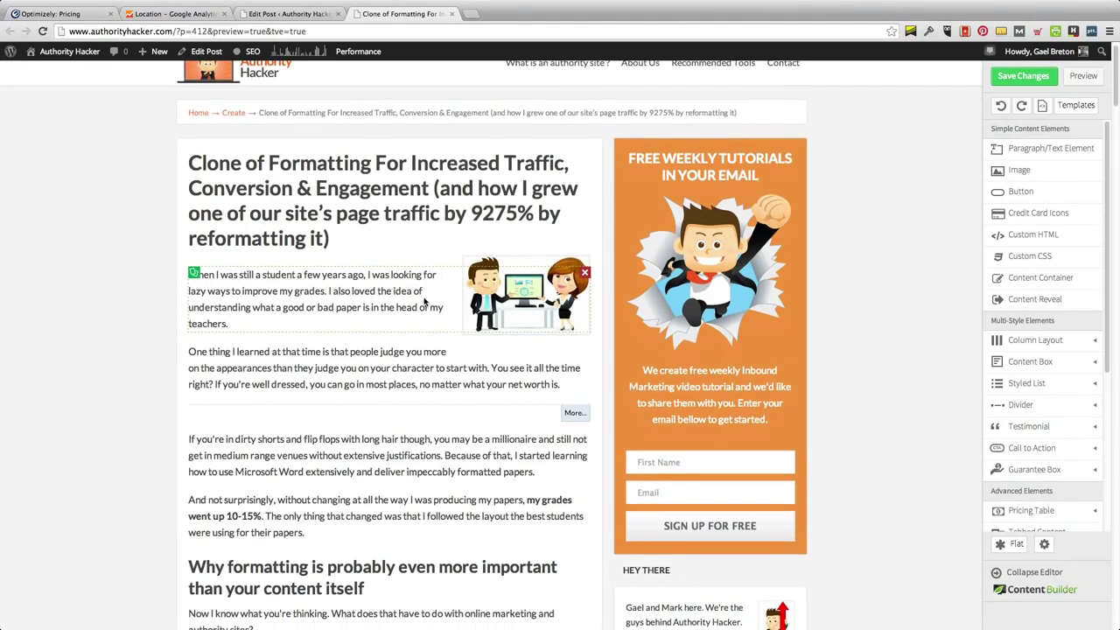
scroll(408, 271, "down", 3)
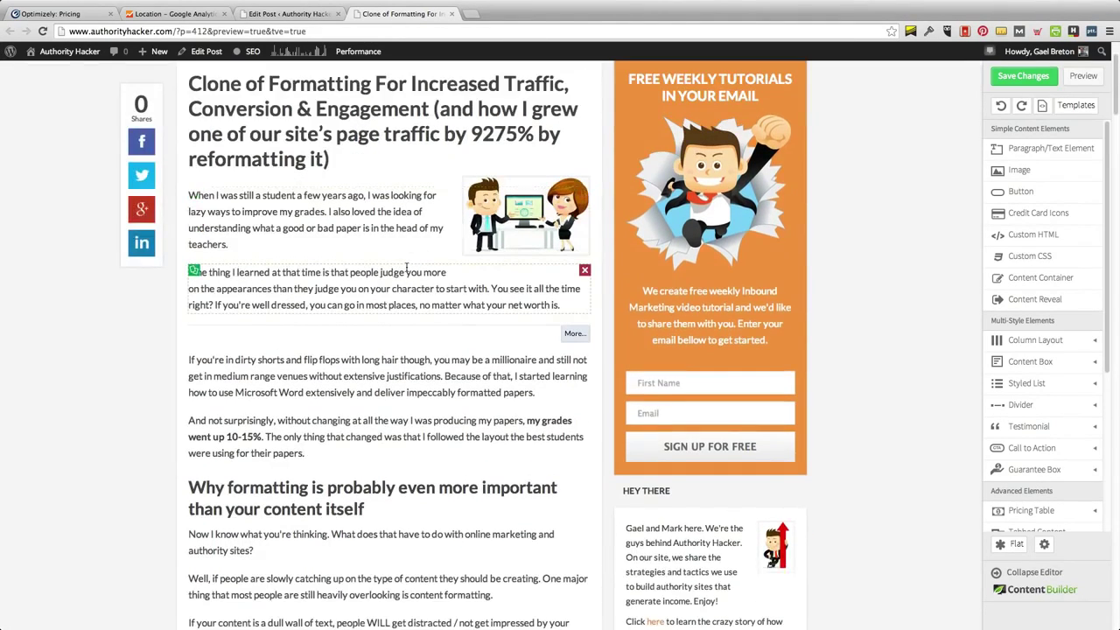
scroll(408, 272, "down", 8)
scroll(394, 271, "up", 10)
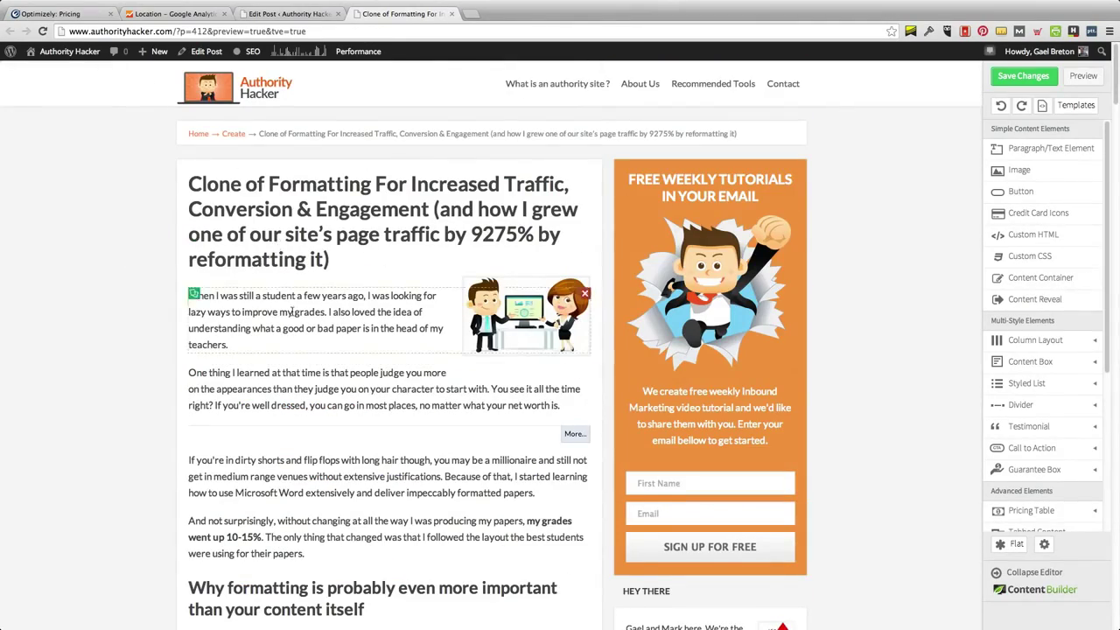
scroll(289, 298, "down", 10)
scroll(299, 303, "down", 15)
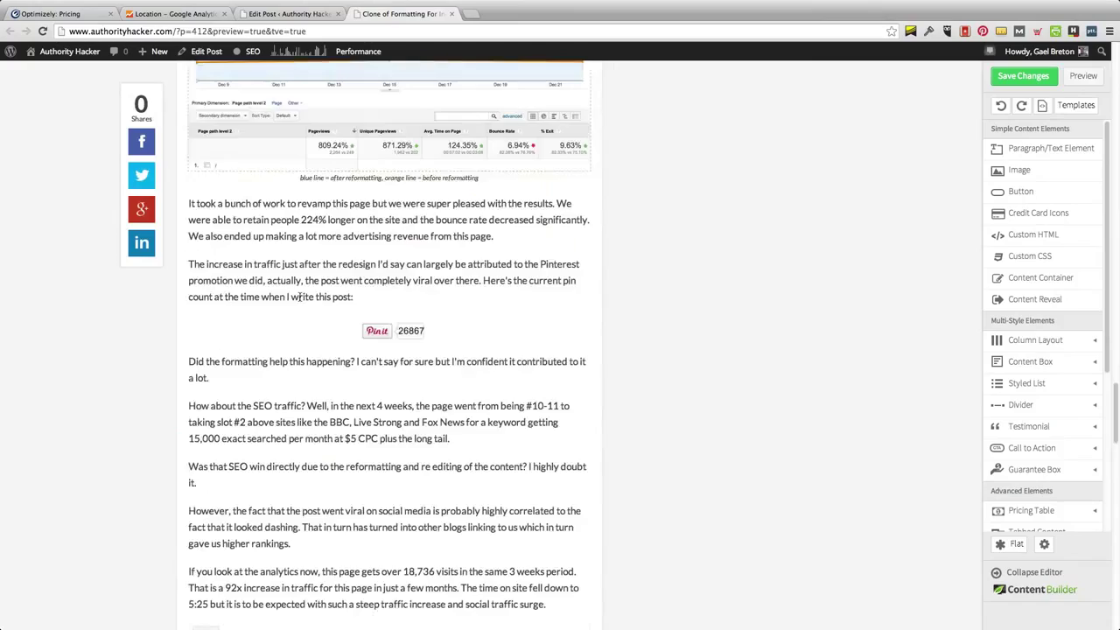
scroll(301, 299, "down", 5)
scroll(301, 298, "up", 20)
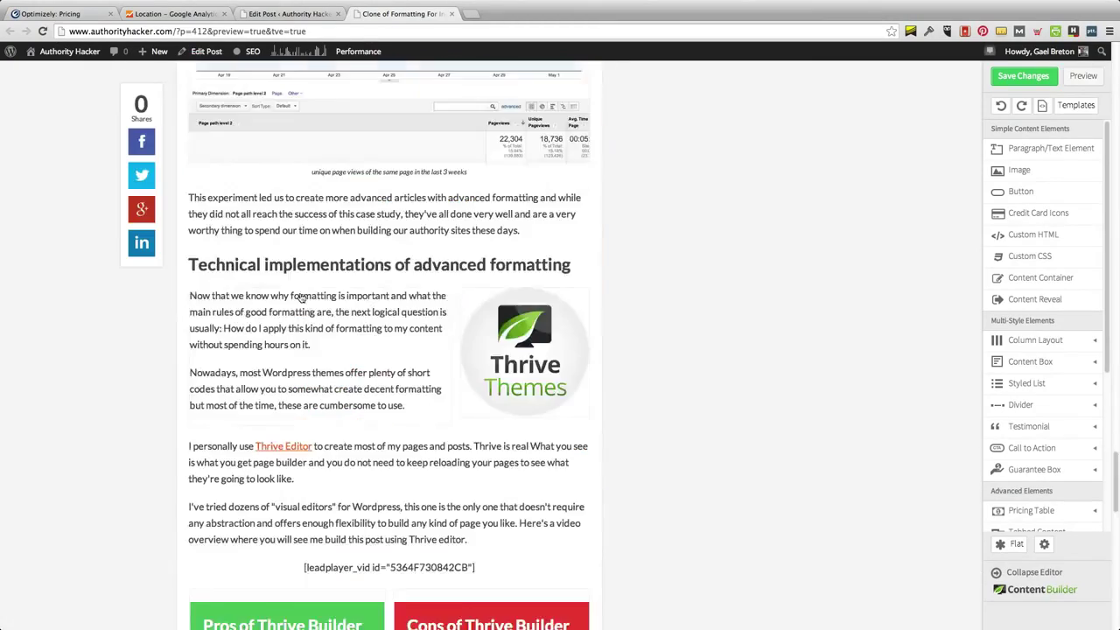
scroll(300, 292, "up", 20)
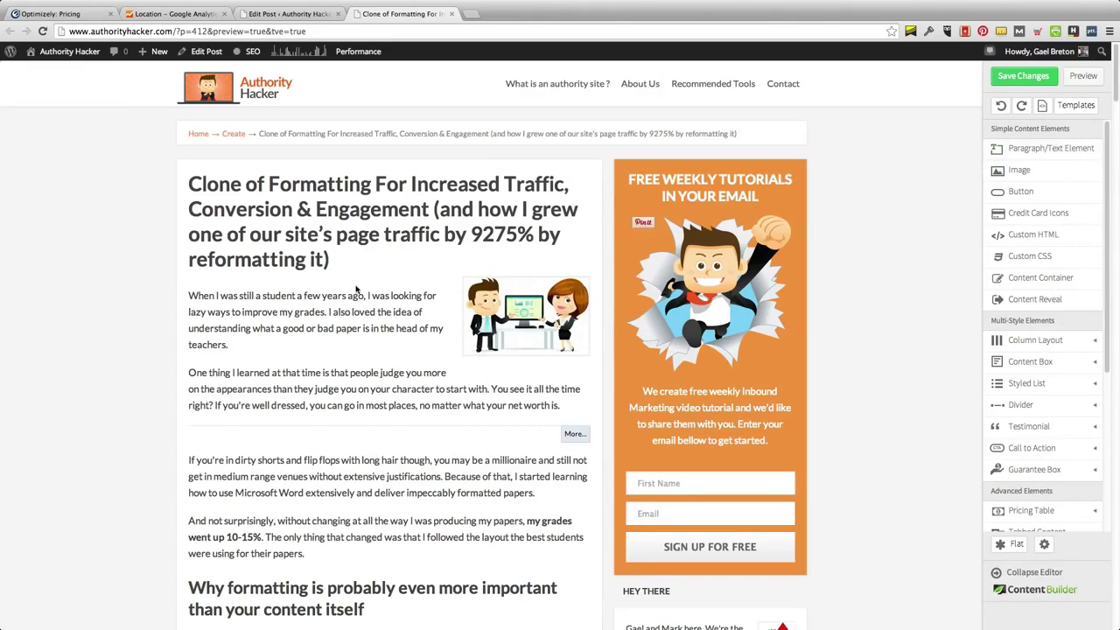
Add a text element above the first paragraph, starting "If you're in a hurry, the tool I'm using to create beautiful blog posts is called"
left_click_drag(317, 308, 292, 295)
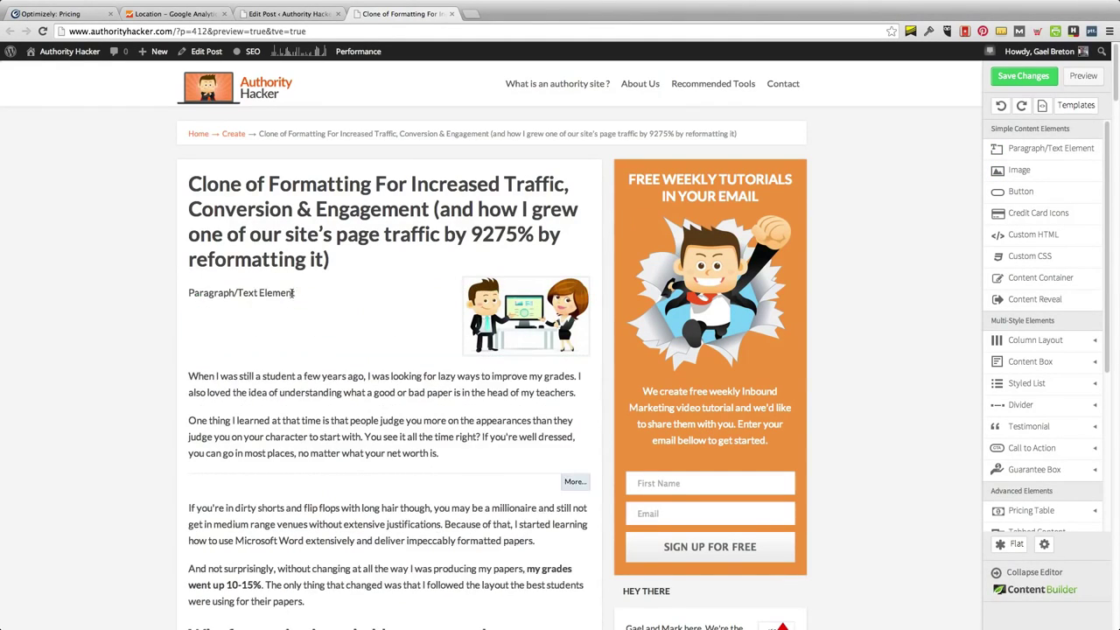
left_click(262, 297)
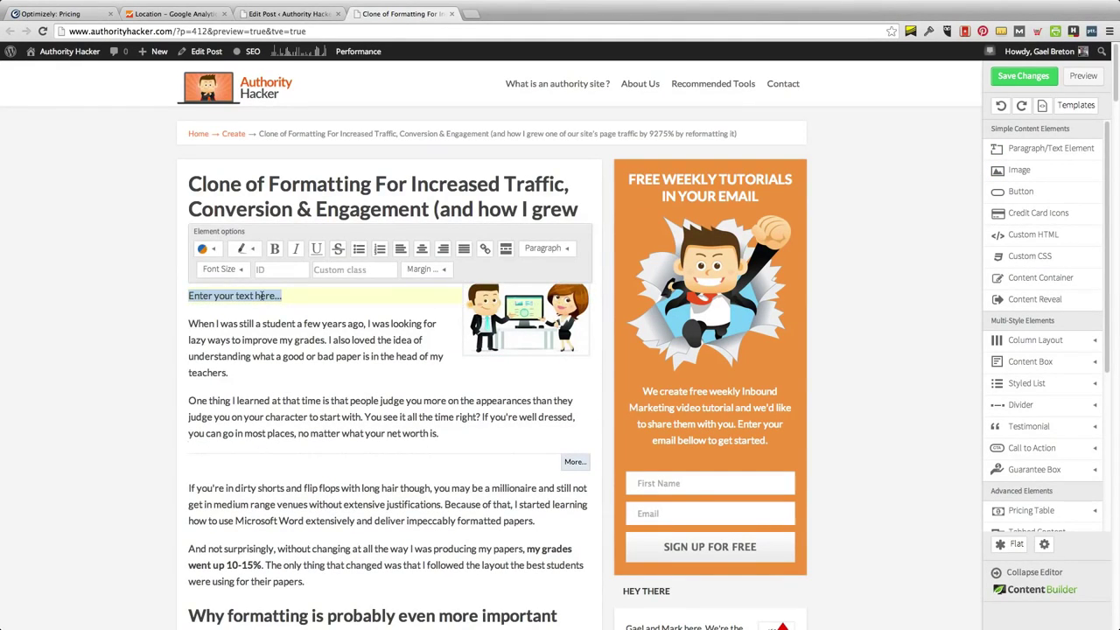
key("BackSpace")
type("If you")
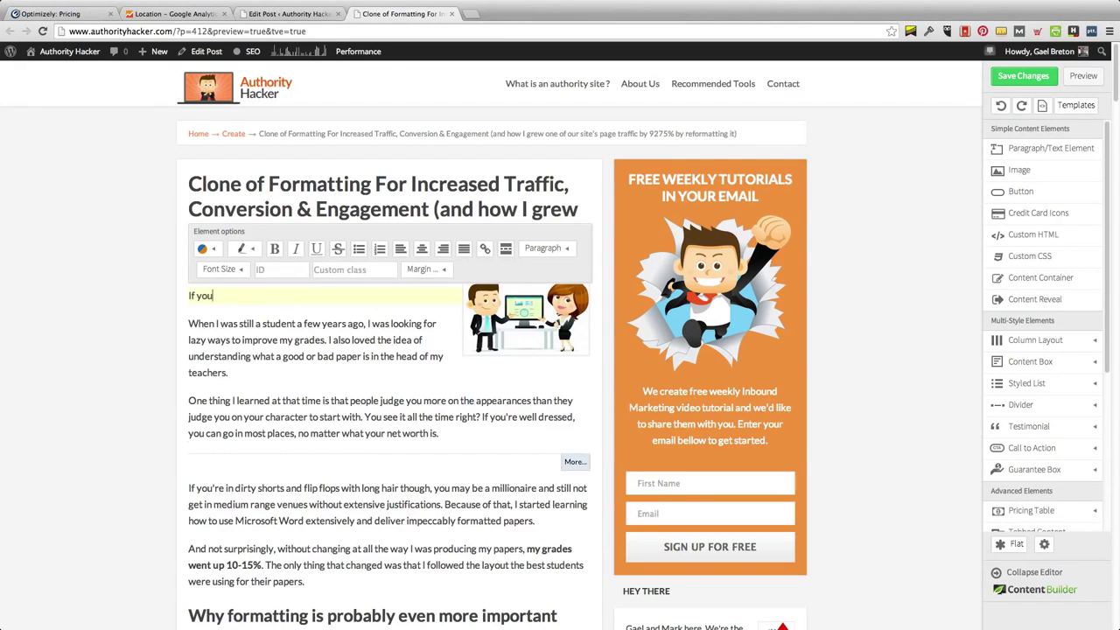
type("'re in a hurry, the tool I'm using to cr")
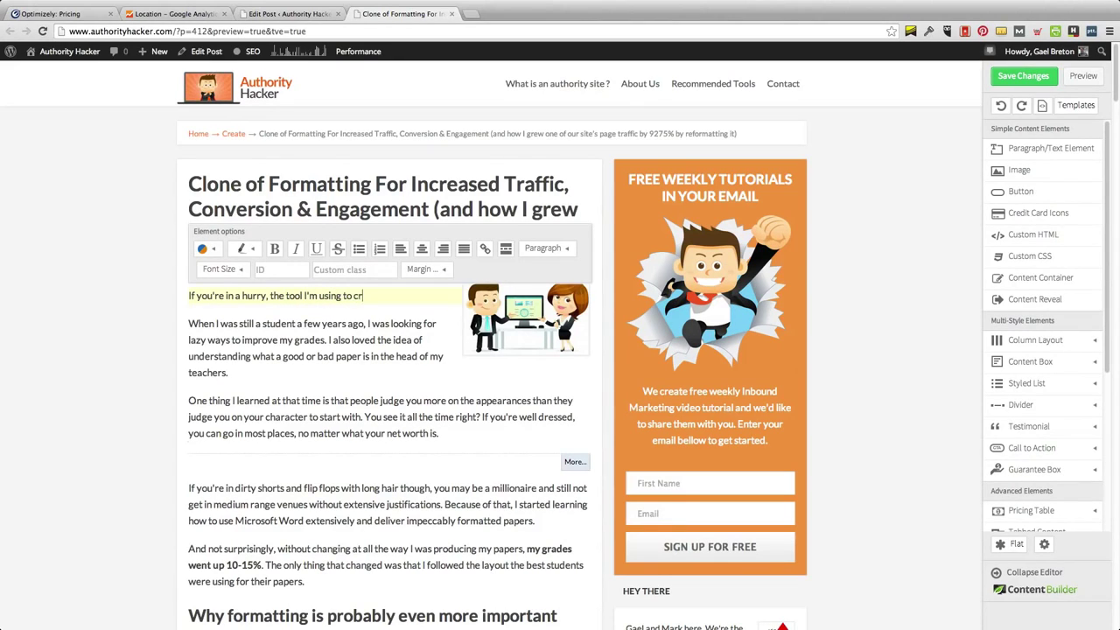
type("eate buautiful blog posts is called")
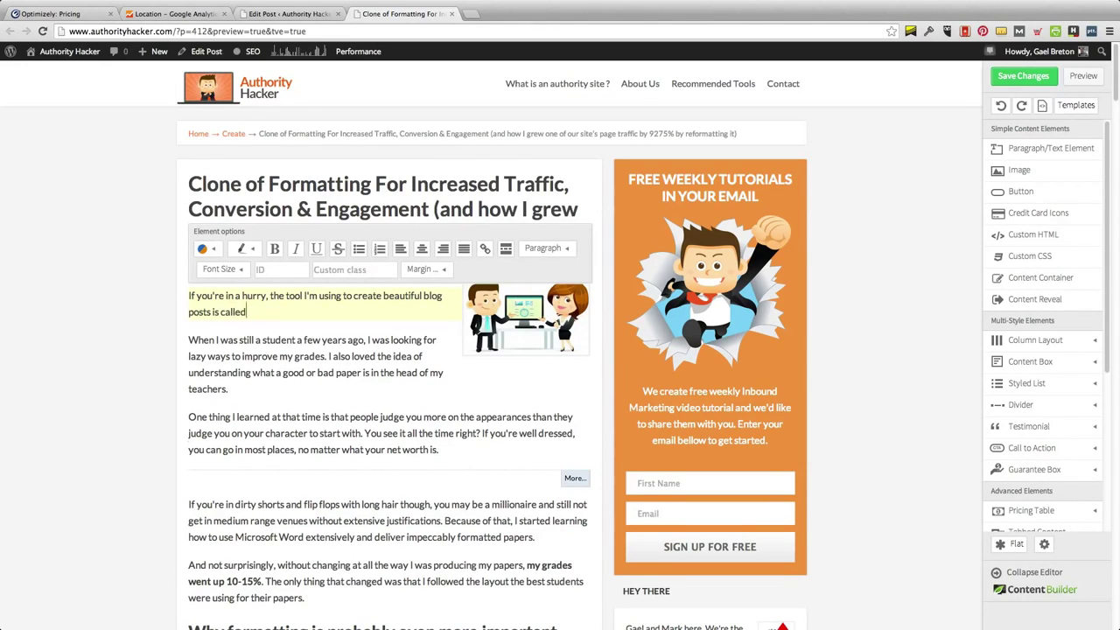
Complete the new paragraph with "Thrive content builder. Feel free to click the link and check out the video to see how it works."
type(" Thrive content builder. Fee")
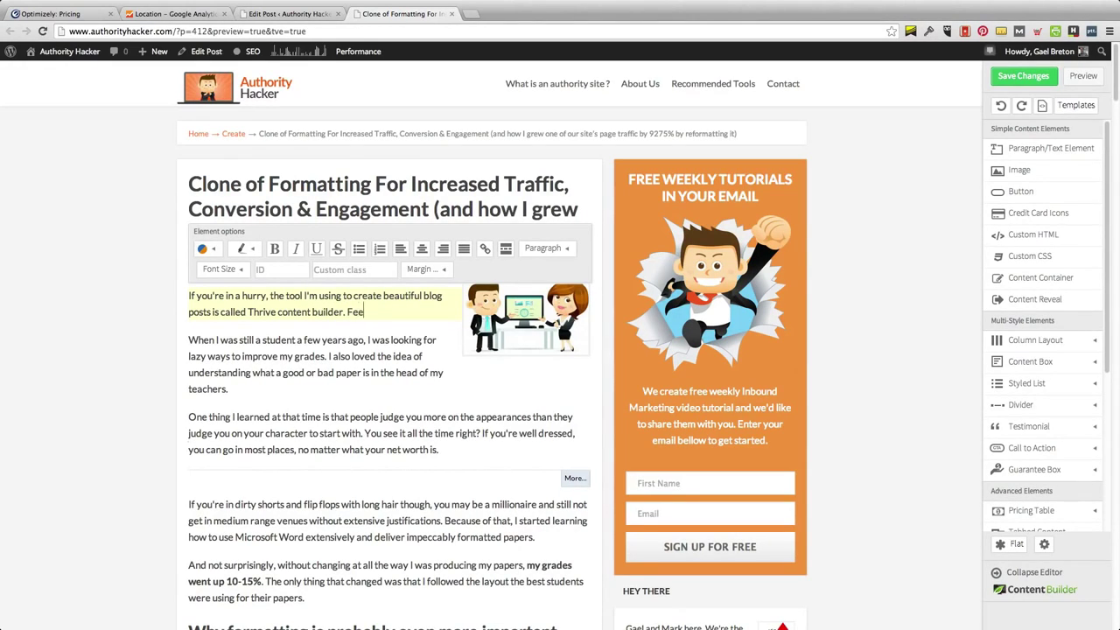
type("l free to click the link a")
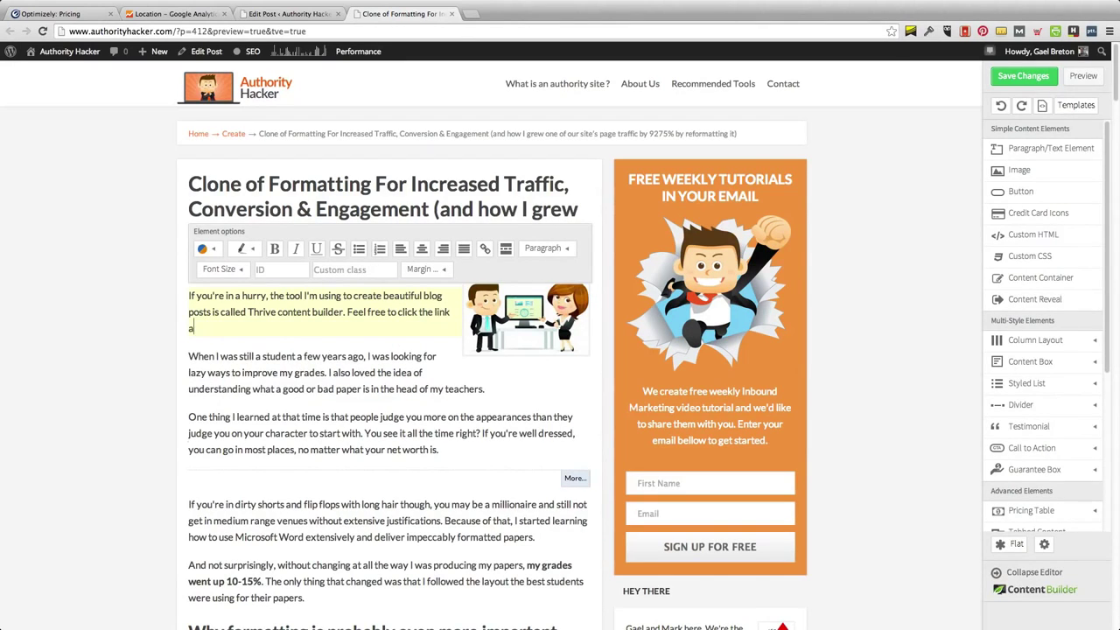
type("nd check out the video to see how it work")
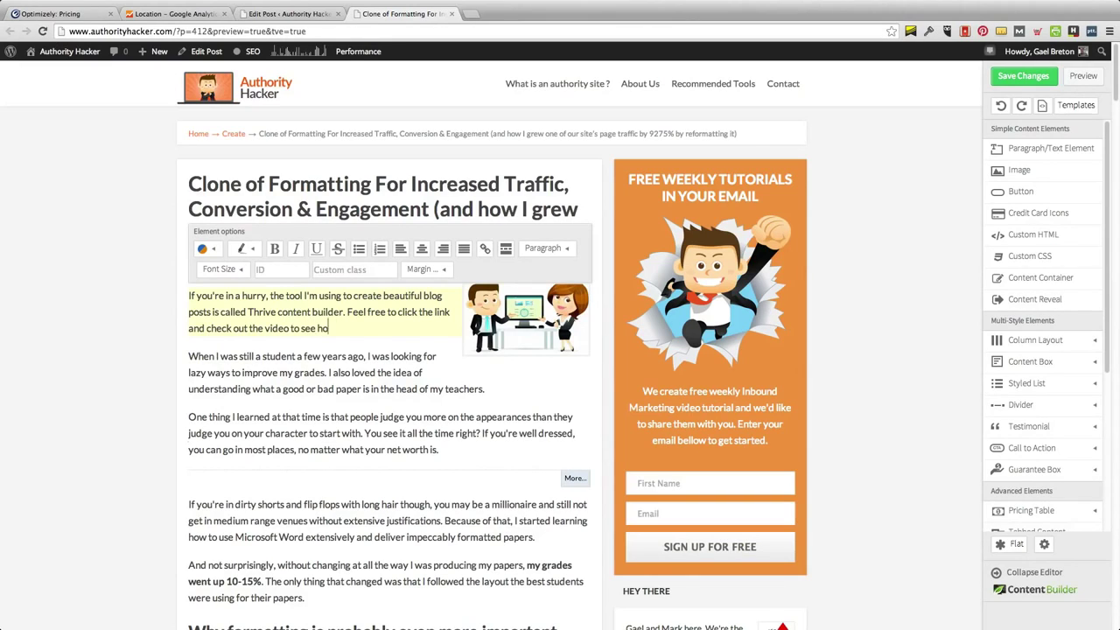
type("s.")
Italicize the entire new paragraph at the start of the post
left_click(238, 295, "shift")
left_click_drag(238, 295, 156, 269)
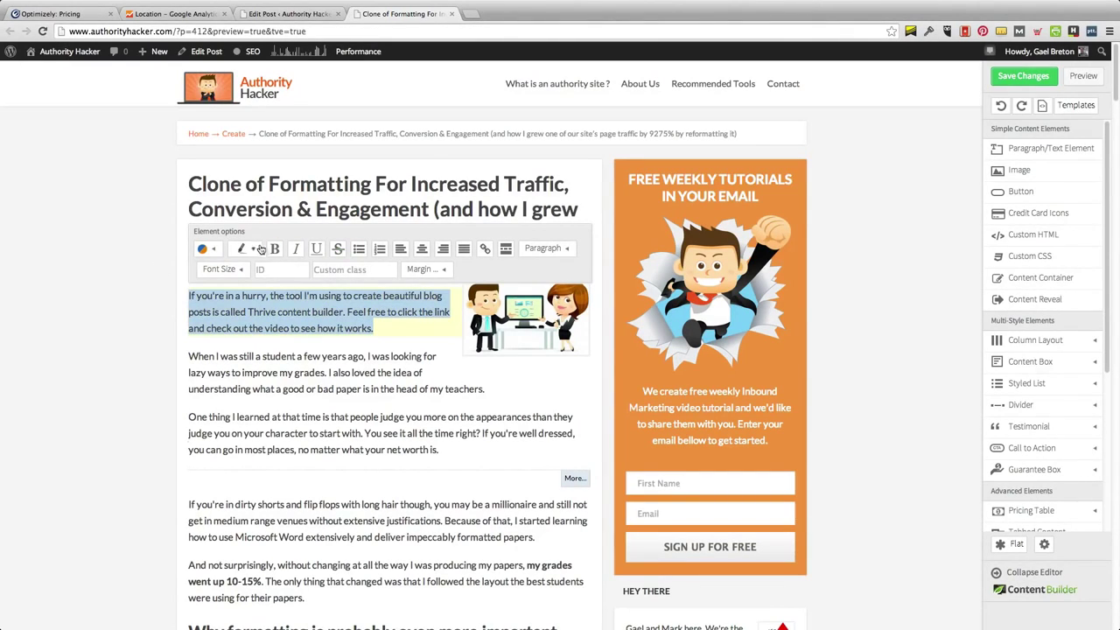
left_click(295, 248)
left_click(260, 313)
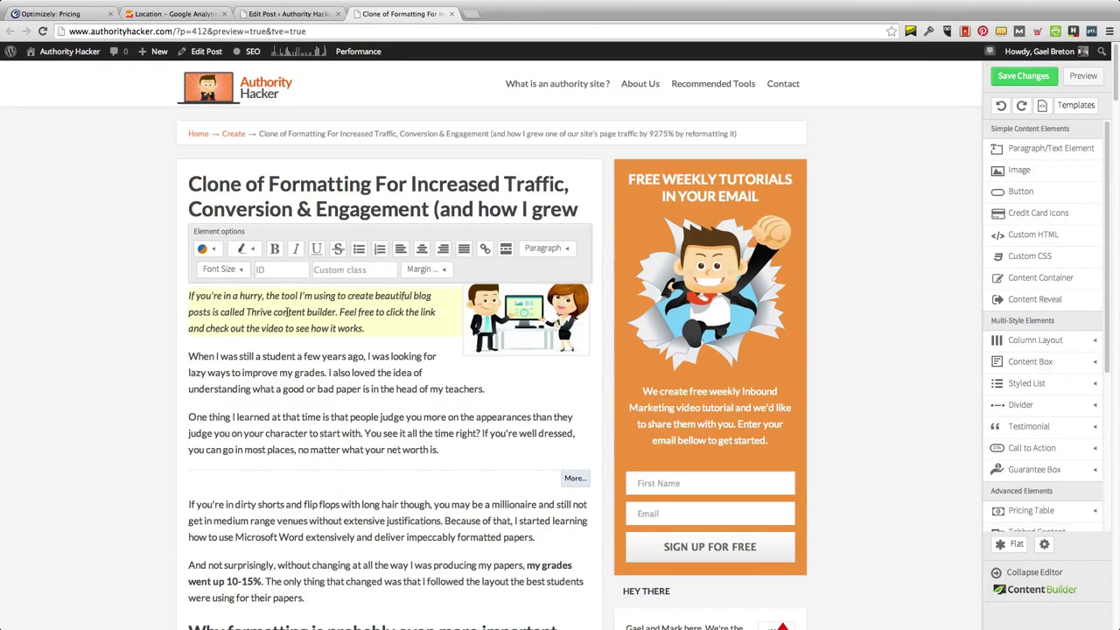
left_click_drag(247, 312, 335, 312)
left_click(485, 249)
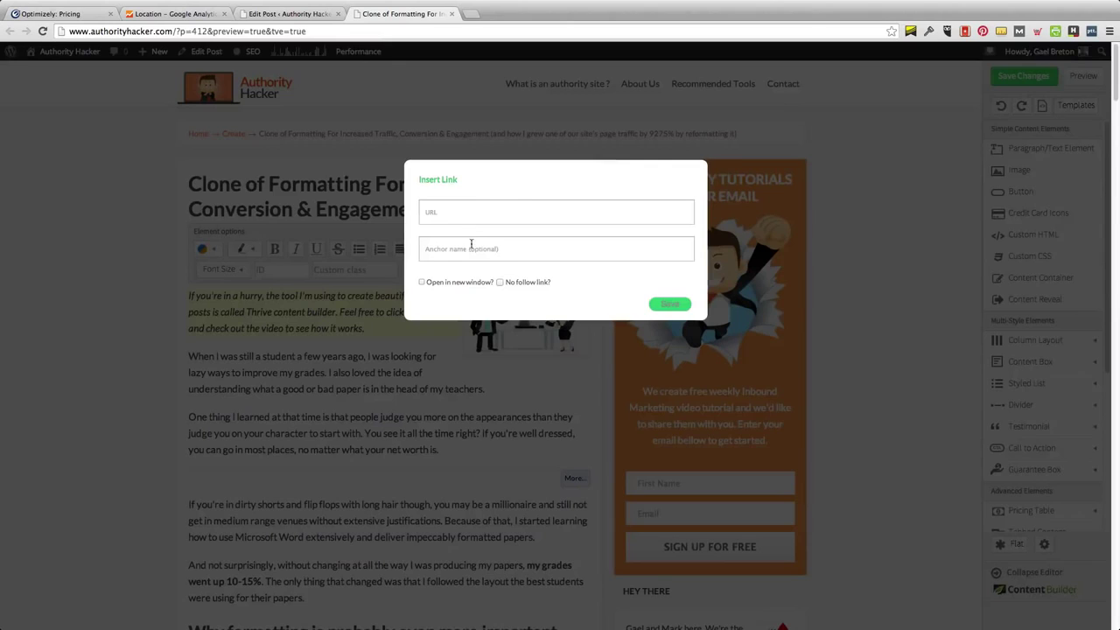
left_click(472, 214)
type("htt")
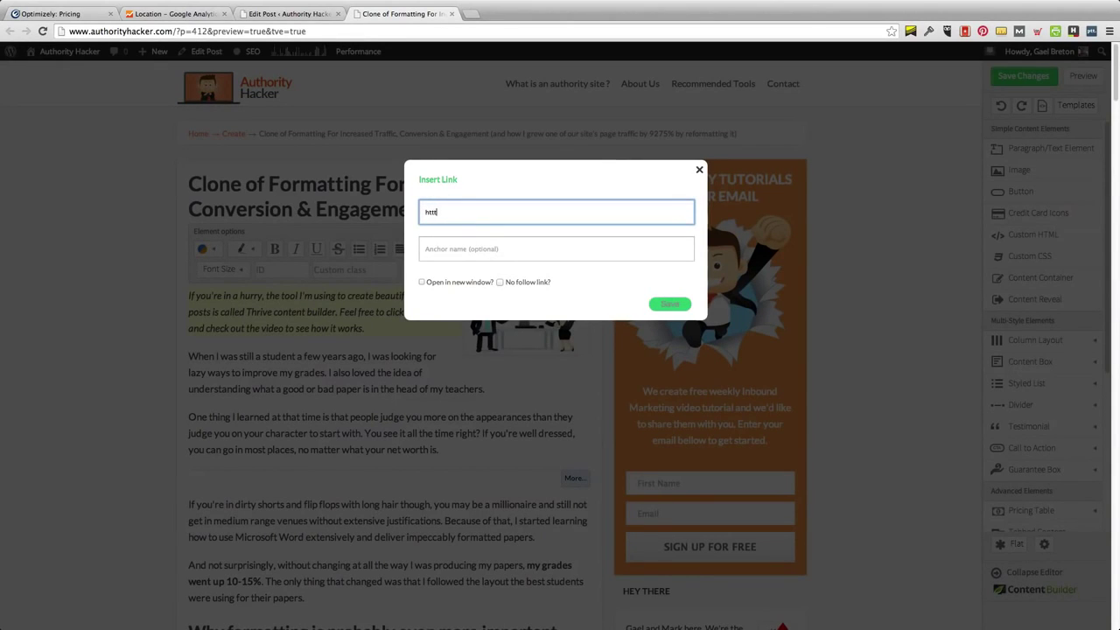
type("p://www.google.com")
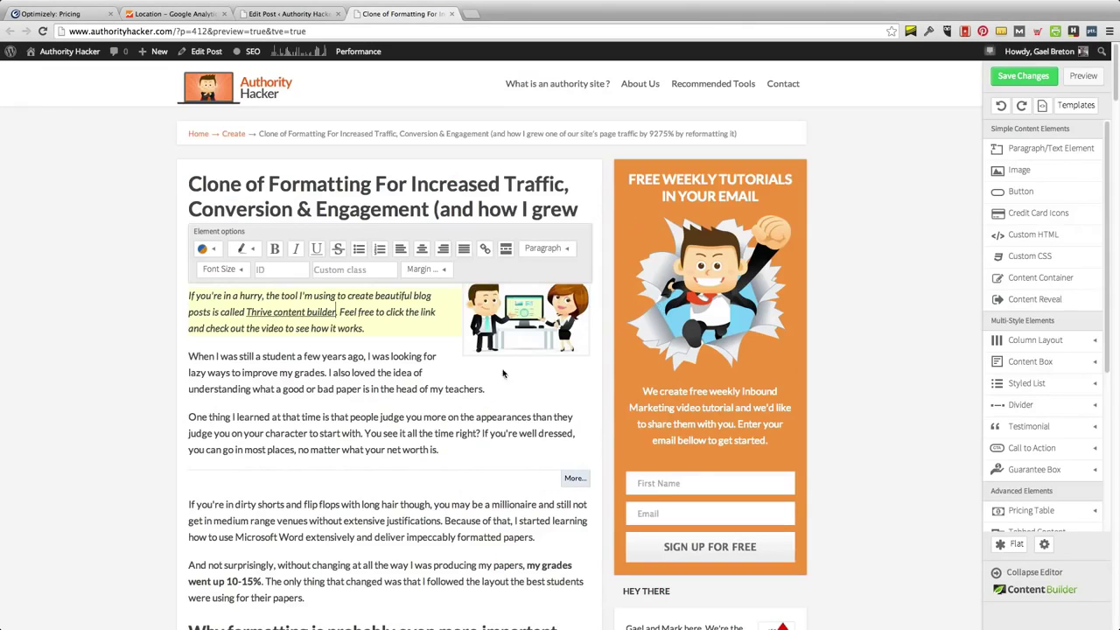
left_click(604, 303)
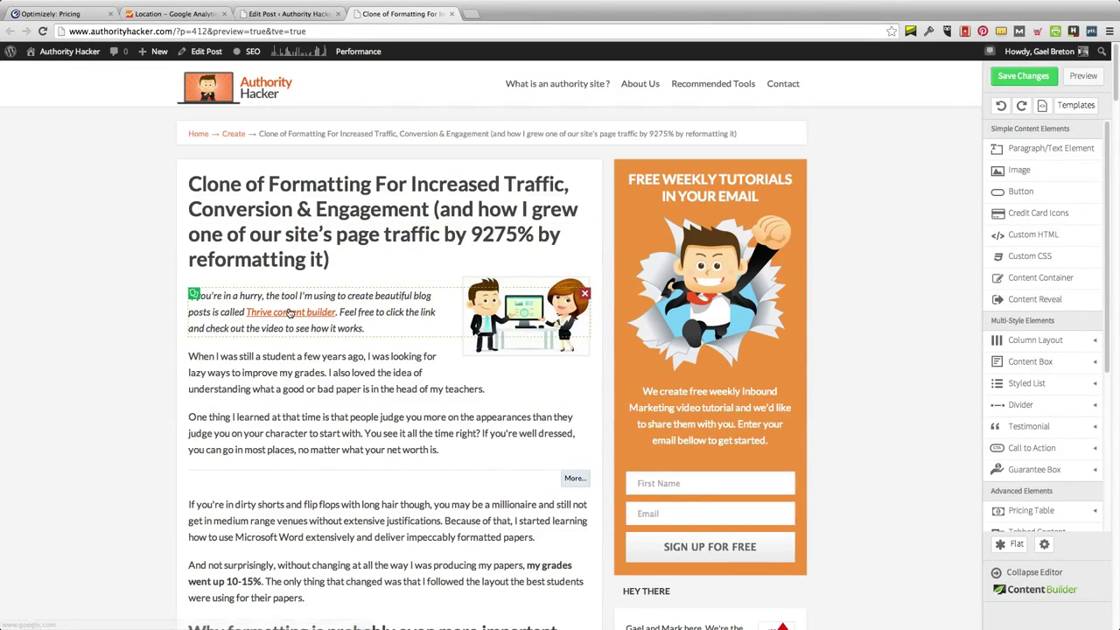
Look over the rest of the cloned post's content and save the changes made to it
scroll(297, 324, "down", 15)
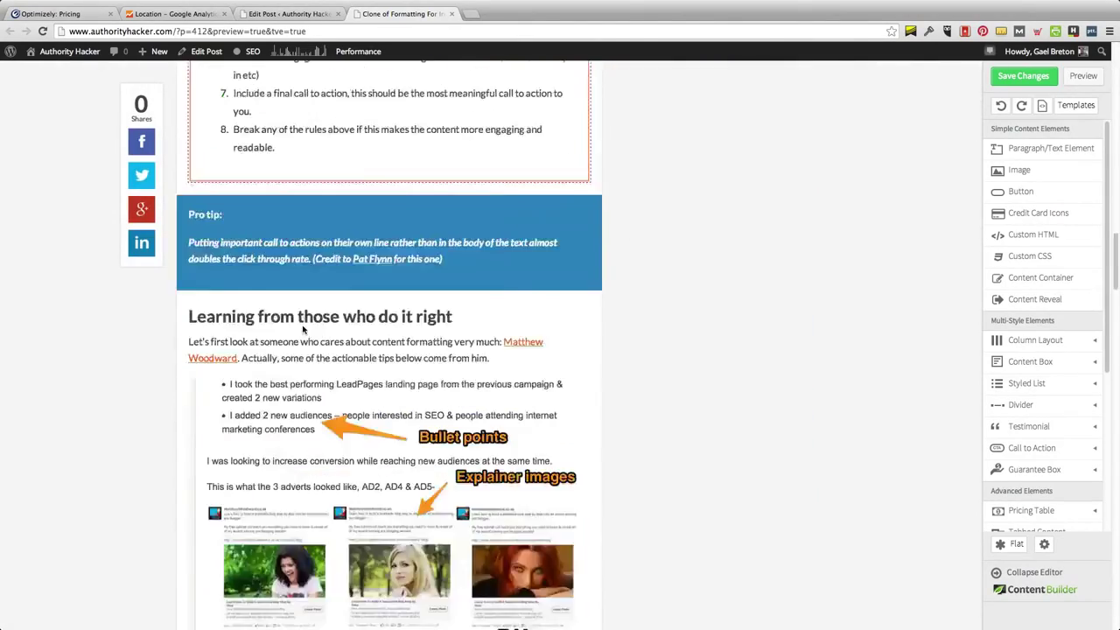
scroll(304, 329, "down", 20)
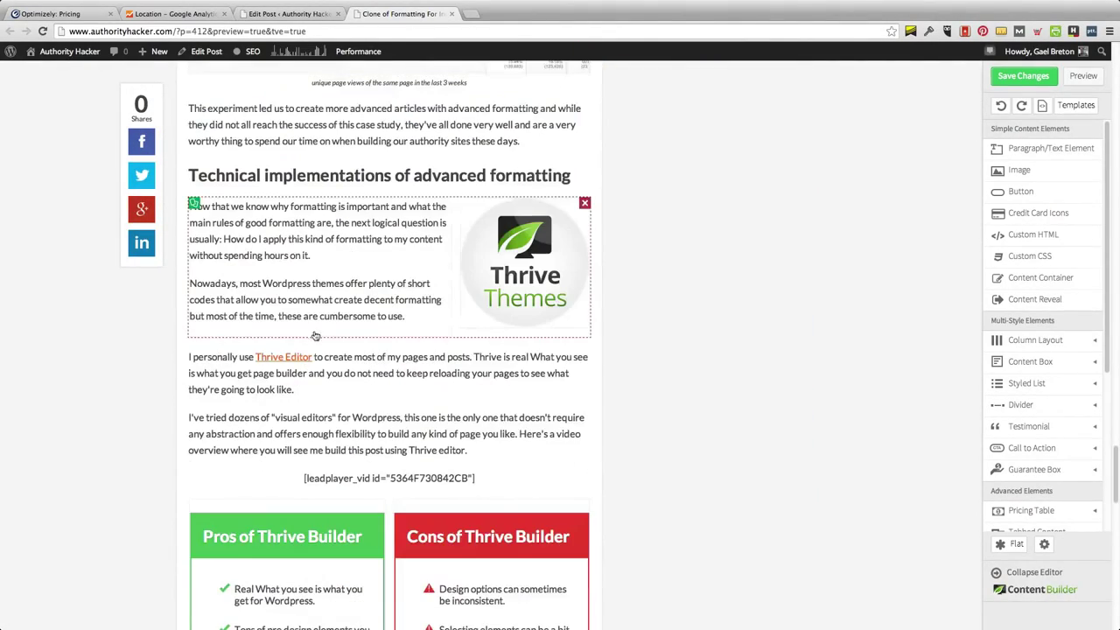
scroll(290, 360, "down", 3)
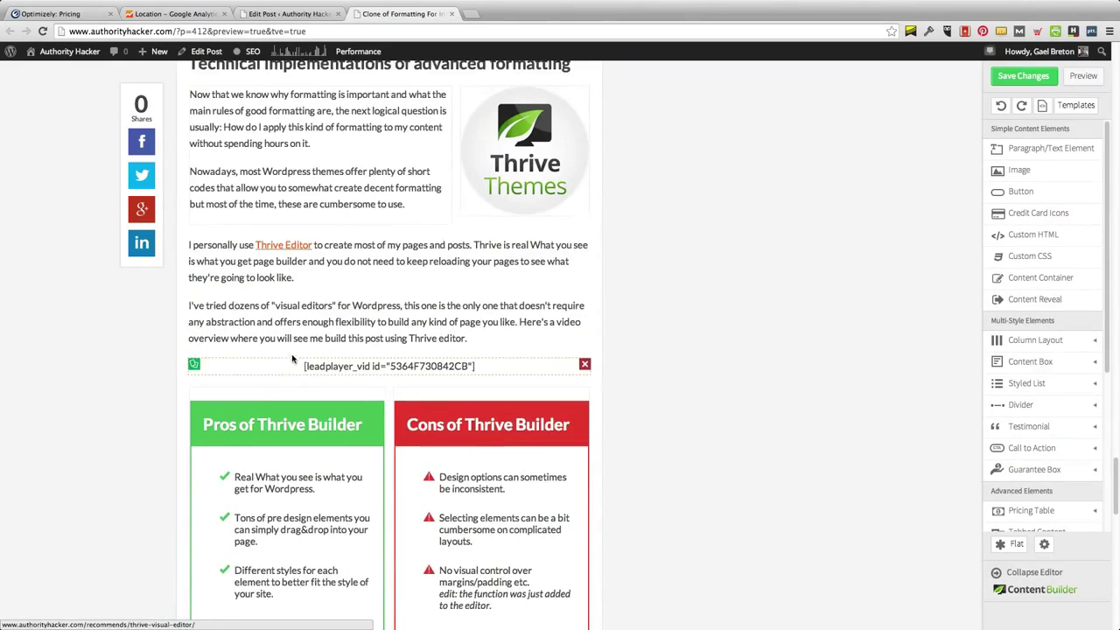
scroll(425, 320, "up", 20)
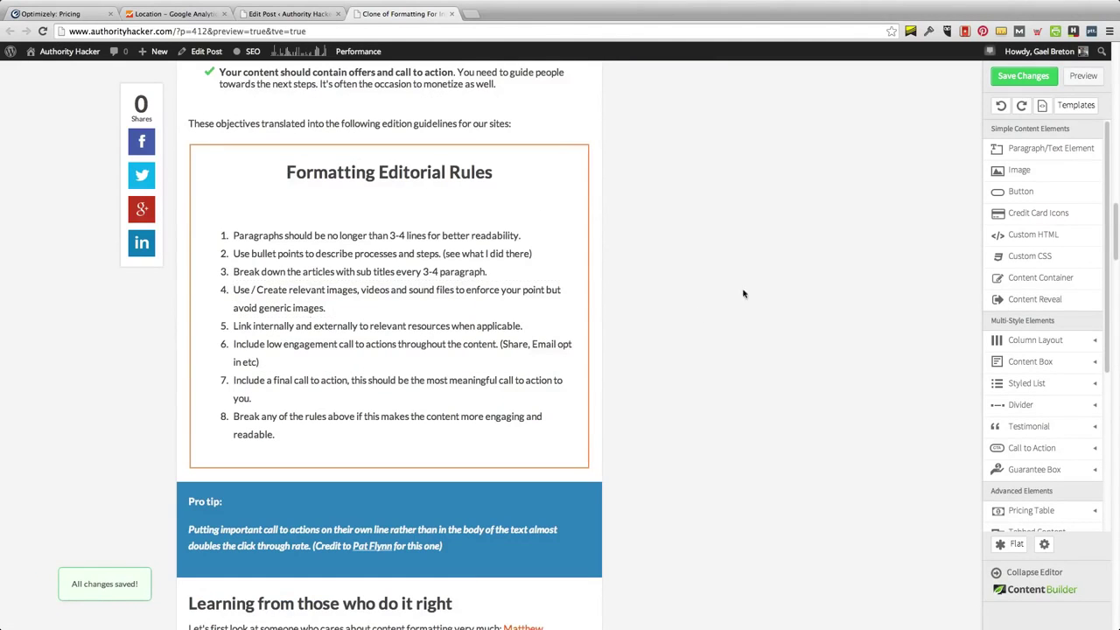
In the cloned post's WordPress edit screen, set Meta Robots Index to noindex and Meta Robots Follow to Nofollow, and try to publish
left_click(263, 13)
scroll(836, 359, "down", 5)
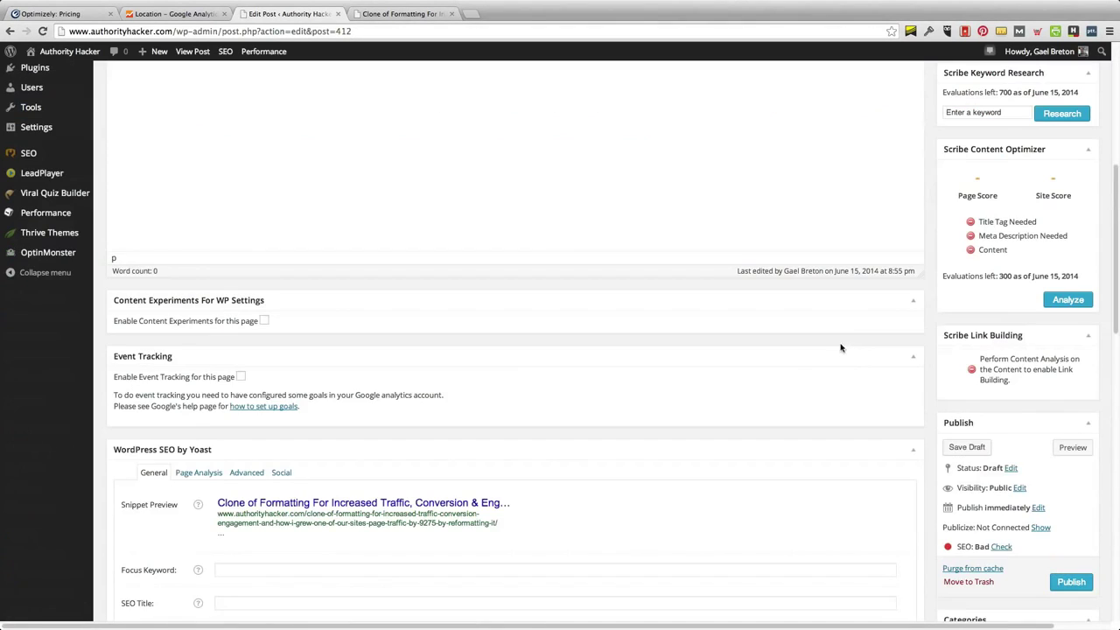
scroll(726, 417, "down", 1)
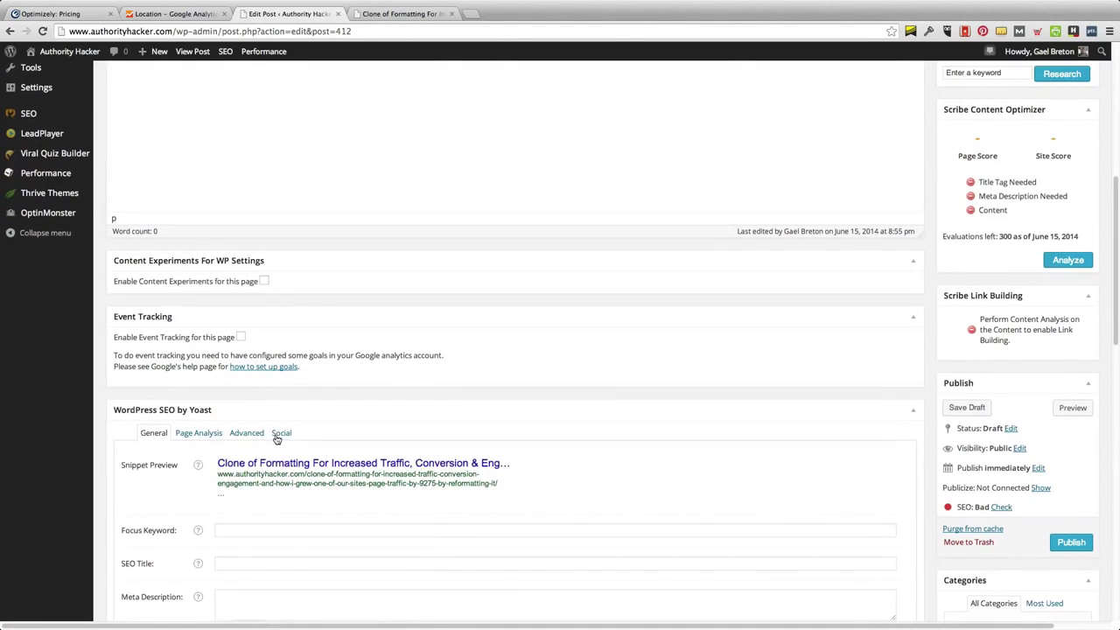
left_click(280, 433)
left_click(246, 433)
scroll(305, 431, "down", 1)
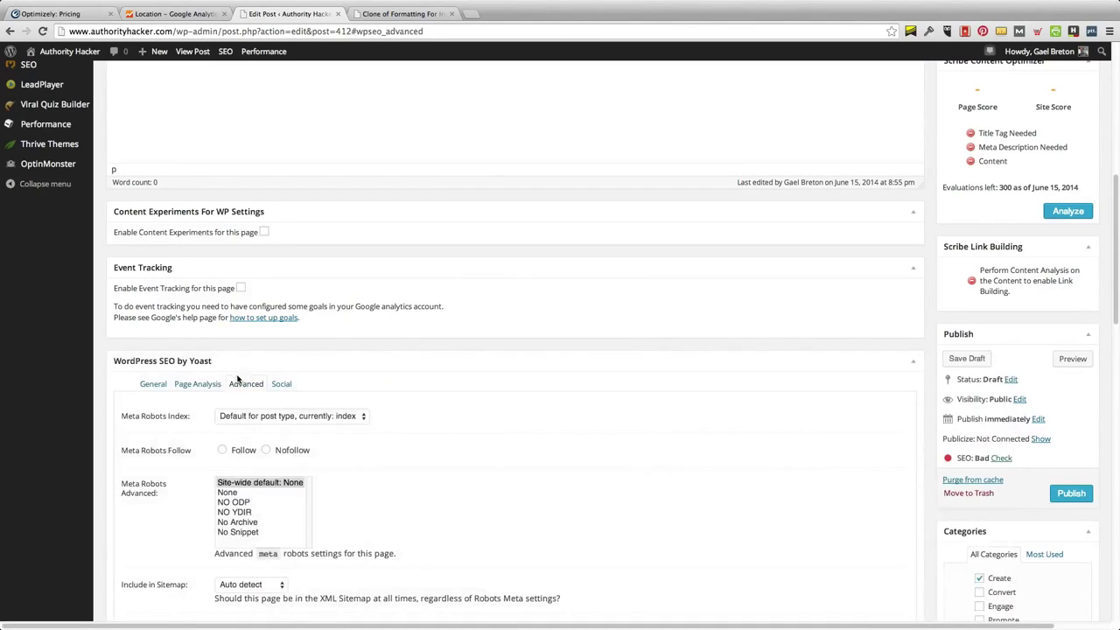
left_click(271, 418)
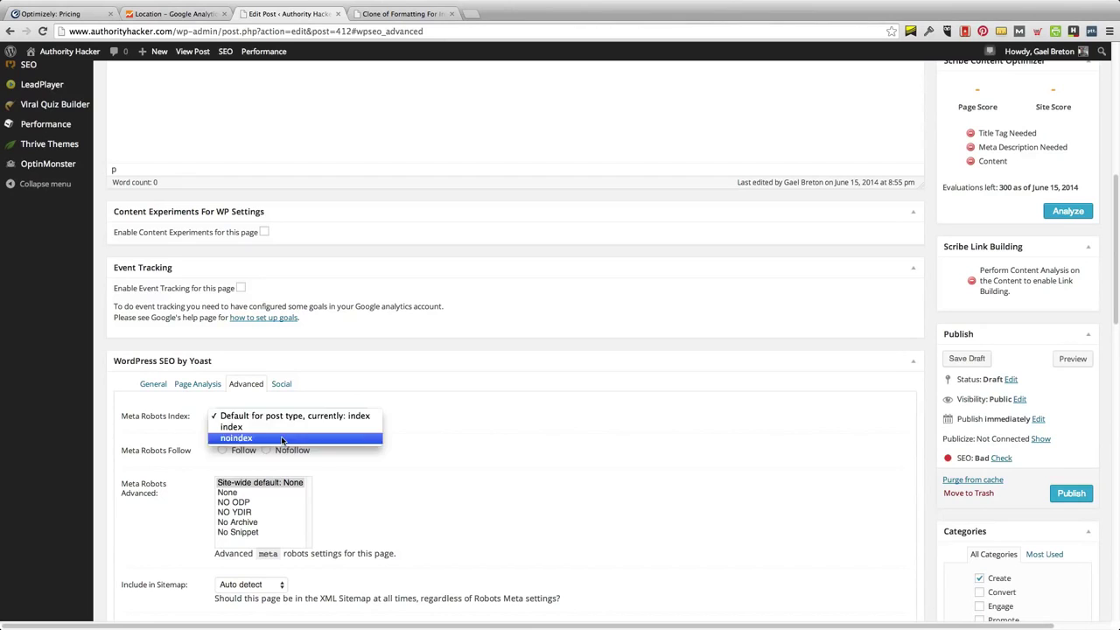
left_click(281, 438)
left_click(266, 450)
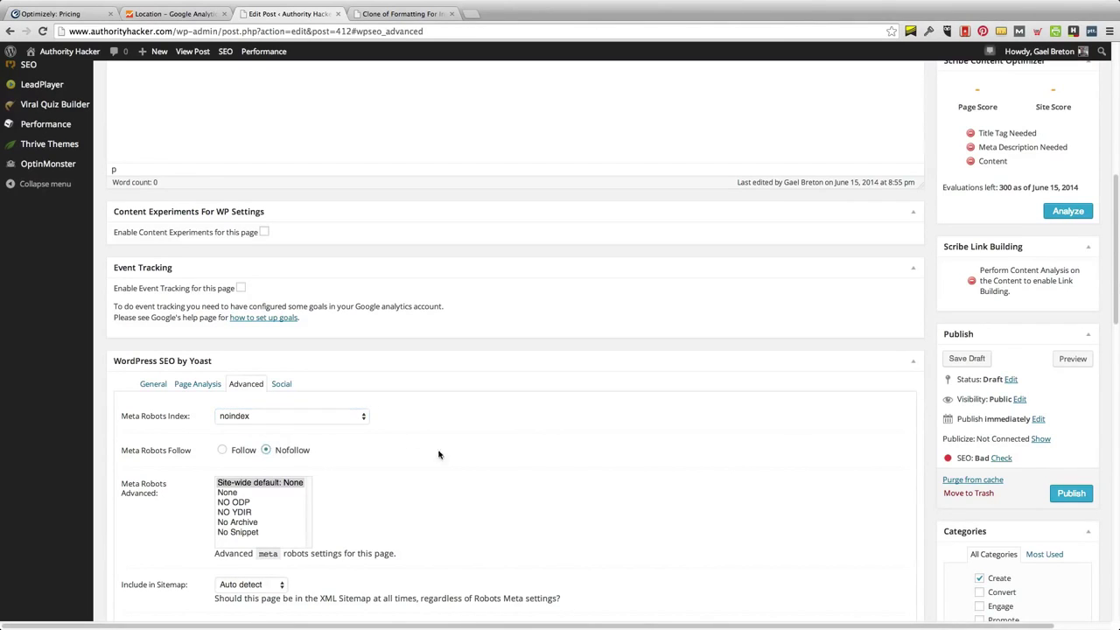
scroll(439, 454, "down", 8)
scroll(475, 443, "up", 5)
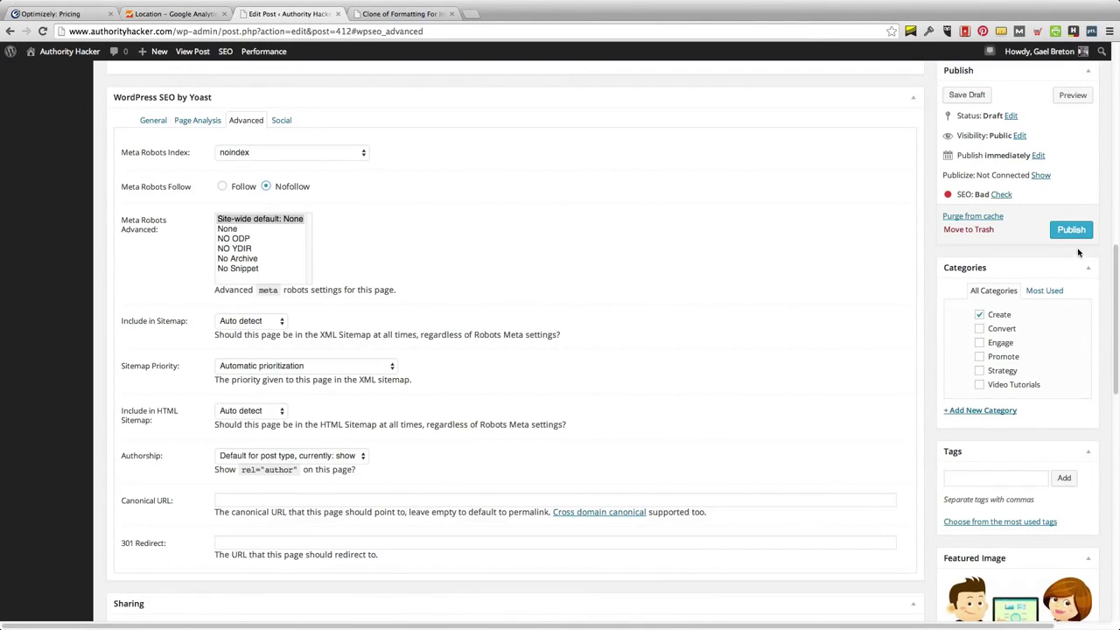
left_click(1069, 230)
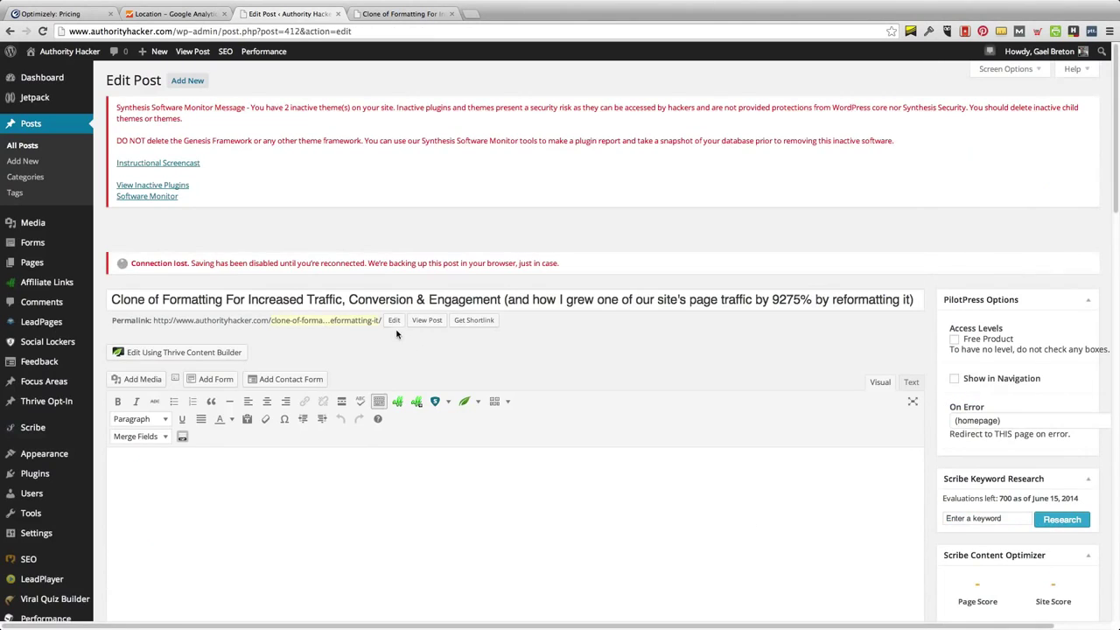
Remove "Clone of" from the start of the post title and "clone-of-" from the permalink slug
left_click_drag(163, 300, 87, 302)
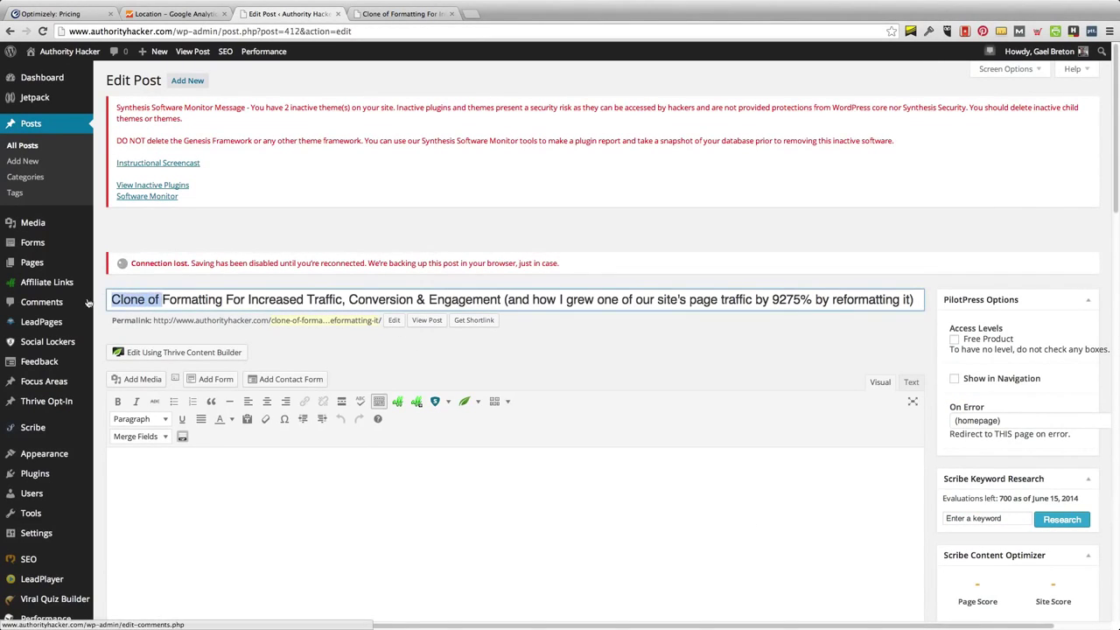
key("BackSpace")
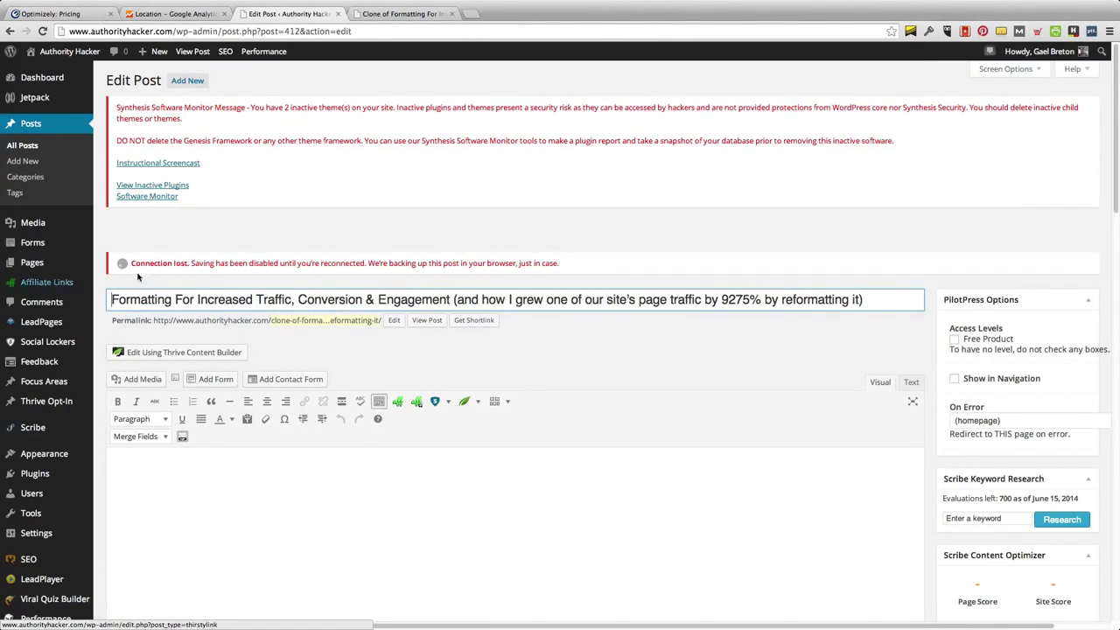
left_click(394, 320)
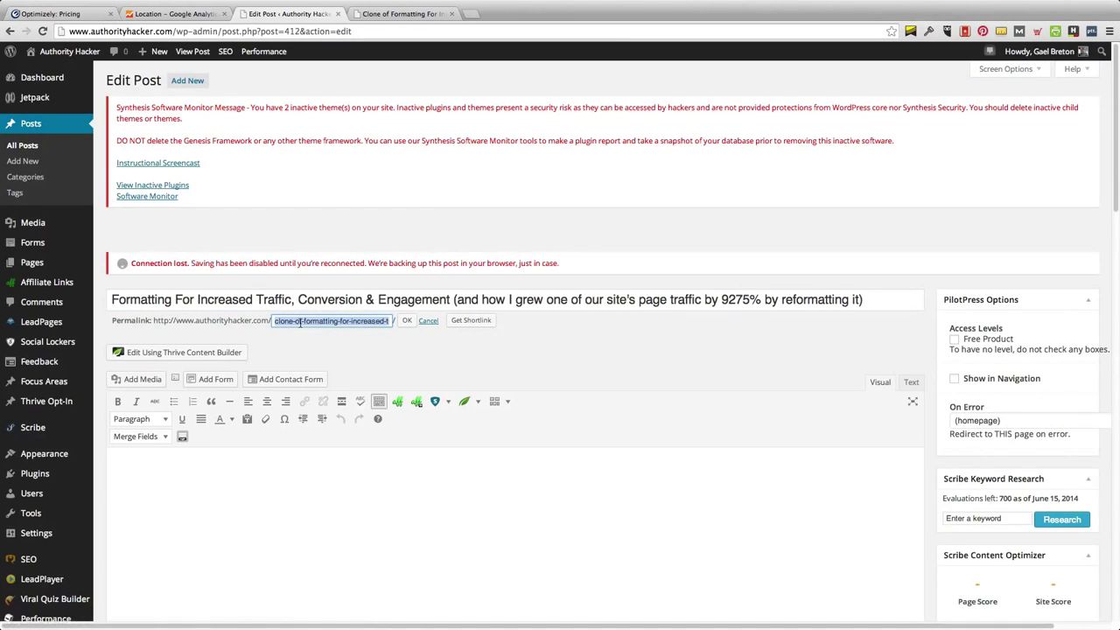
left_click_drag(305, 320, 236, 317)
left_click(304, 321)
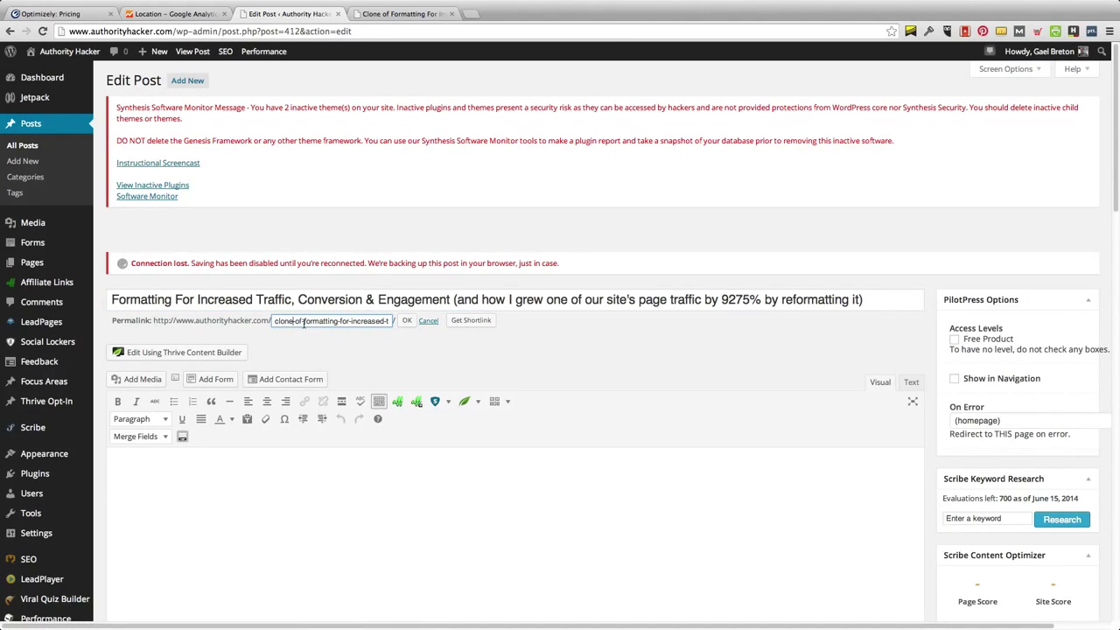
left_click_drag(304, 321, 225, 318)
key("BackSpace")
Append "-2" to the end of the post's permalink slug and confirm the new slug
left_click_drag(387, 320, 467, 322)
key("End")
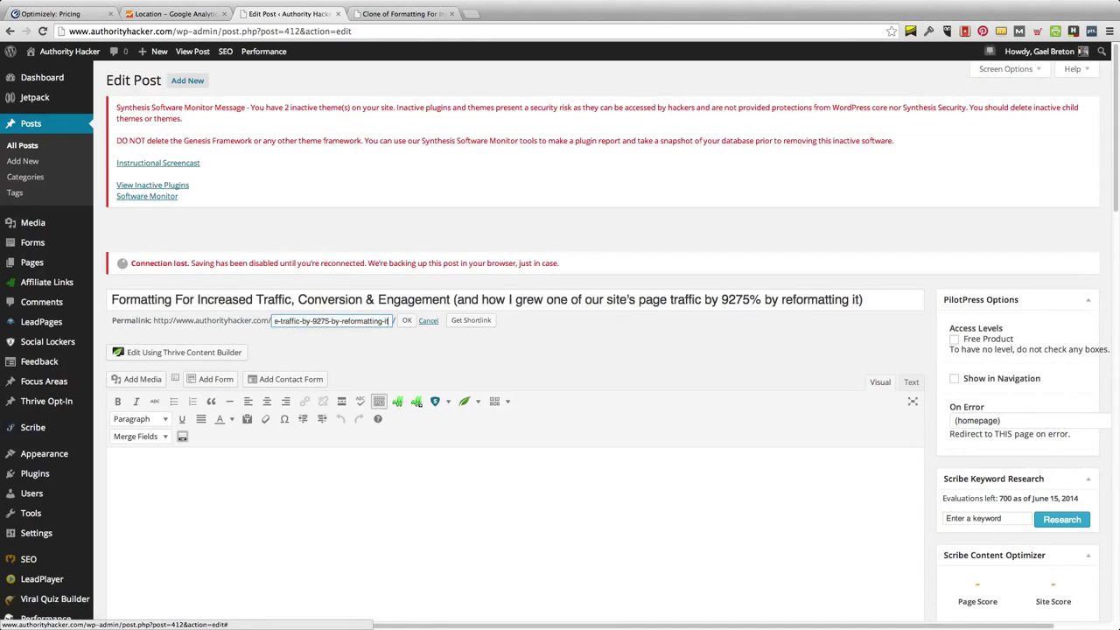
type("-2")
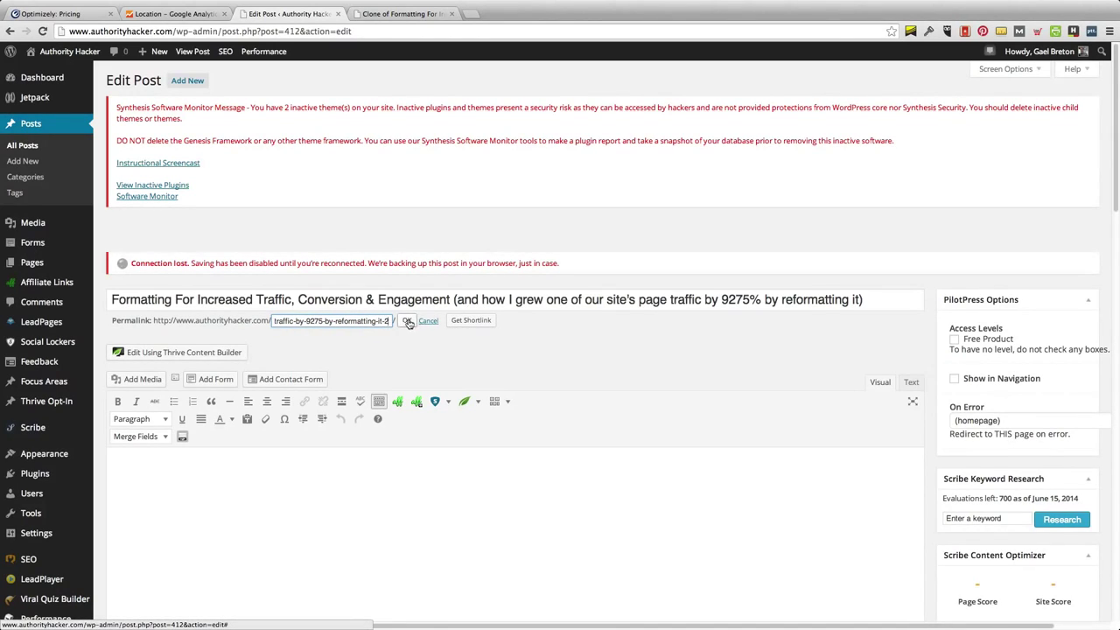
key("Home")
scroll(962, 336, "down", 1)
key("Return")
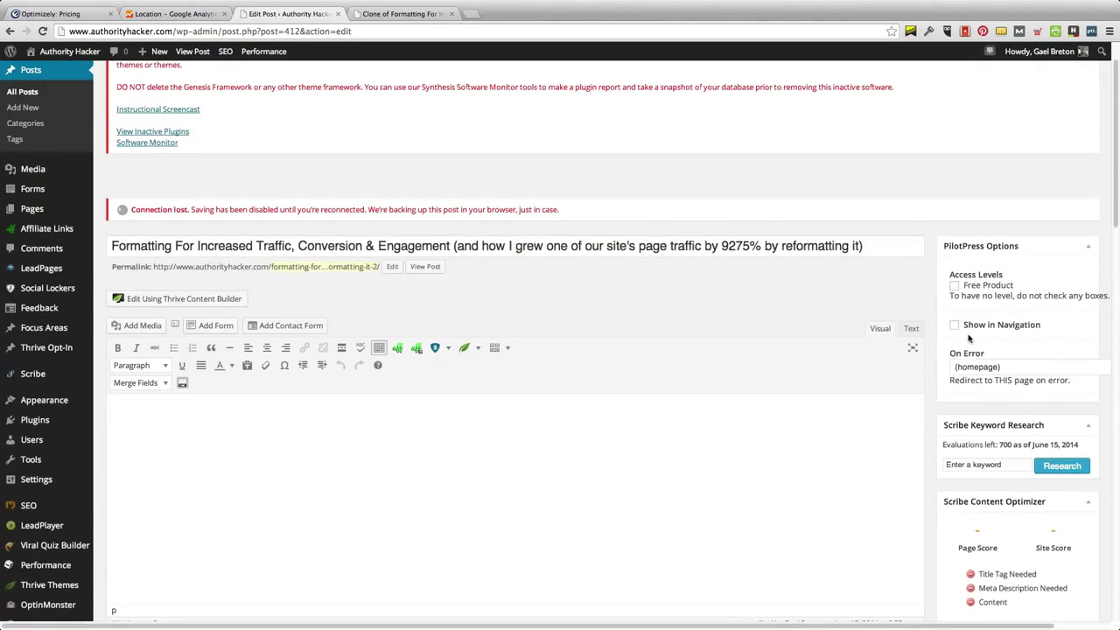
Hide the post on the front page, category, tag and author pages, date archives, search results and feeds
scroll(950, 333, "down", 5)
scroll(949, 333, "down", 7)
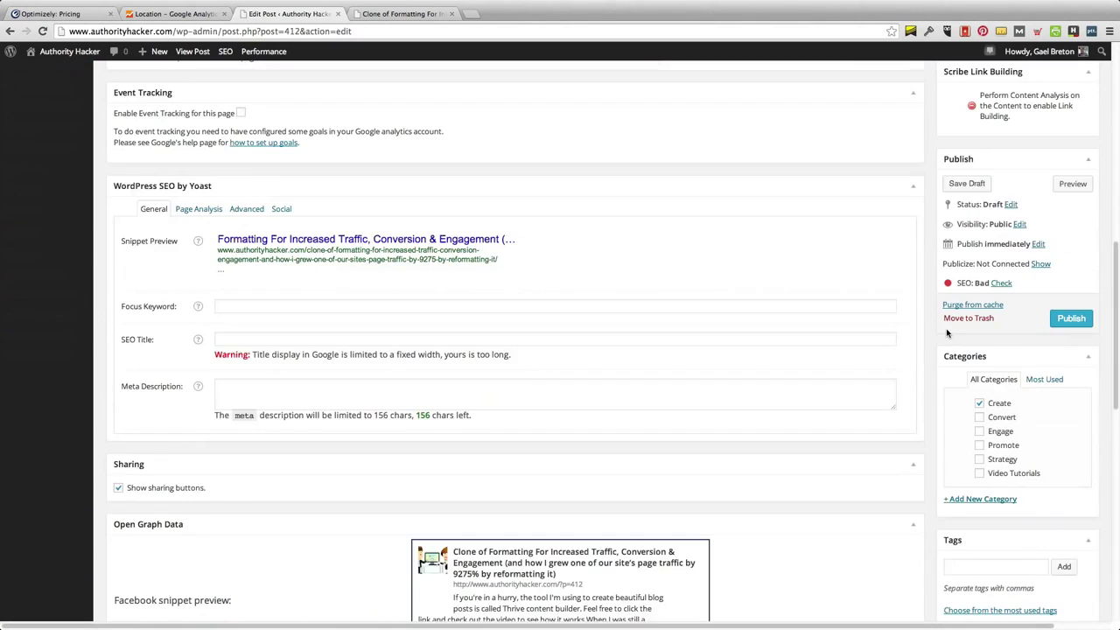
scroll(947, 332, "down", 4)
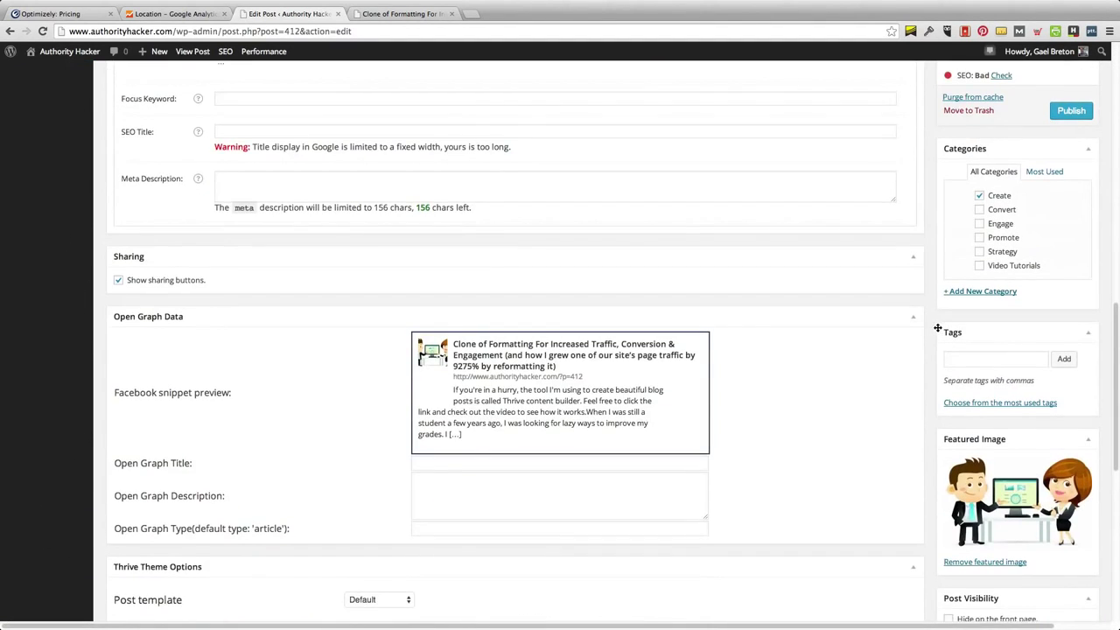
scroll(940, 331, "down", 4)
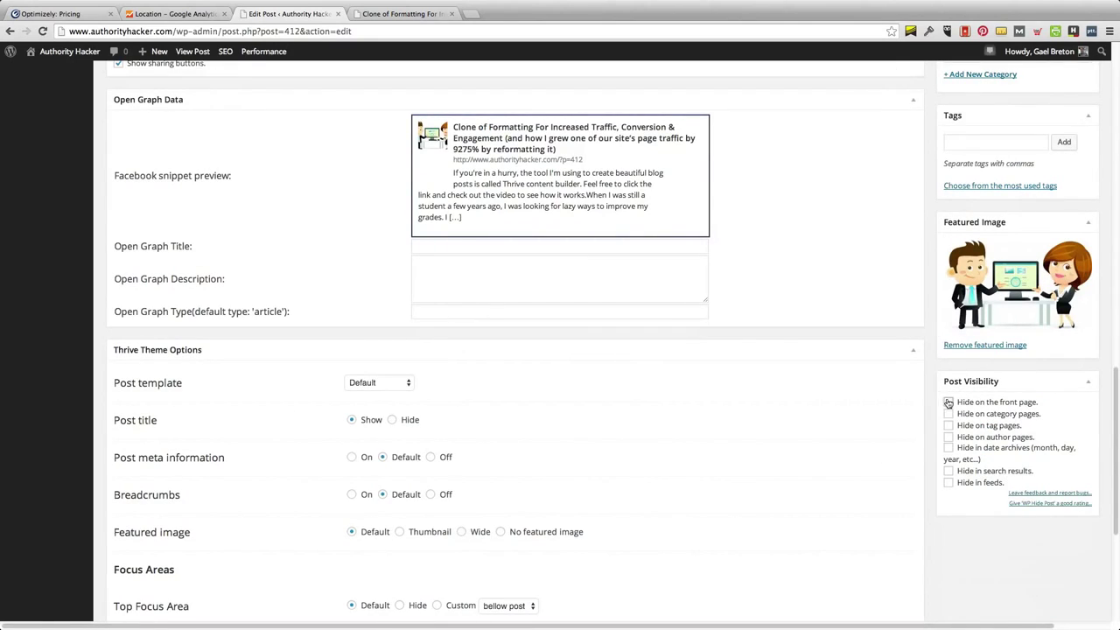
left_click(949, 402)
left_click(948, 413)
left_click(948, 425)
left_click(949, 436)
left_click(949, 447)
left_click(949, 471)
left_click(949, 482)
Publish the post variation after reviewing its title, permalink and publishing settings
scroll(922, 426, "up", 10)
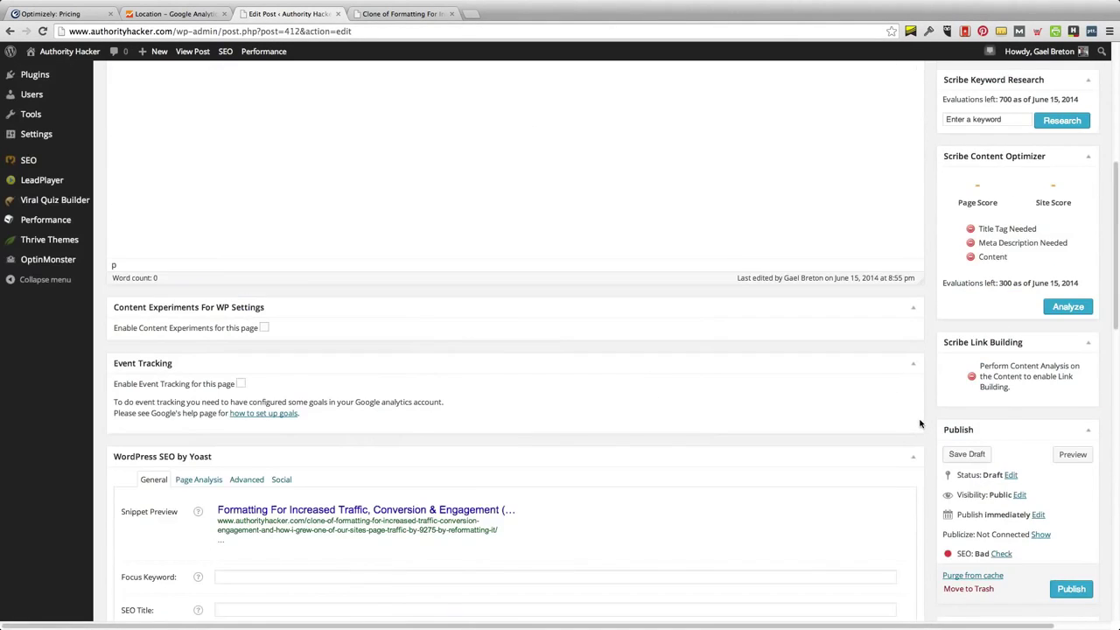
scroll(920, 424, "up", 5)
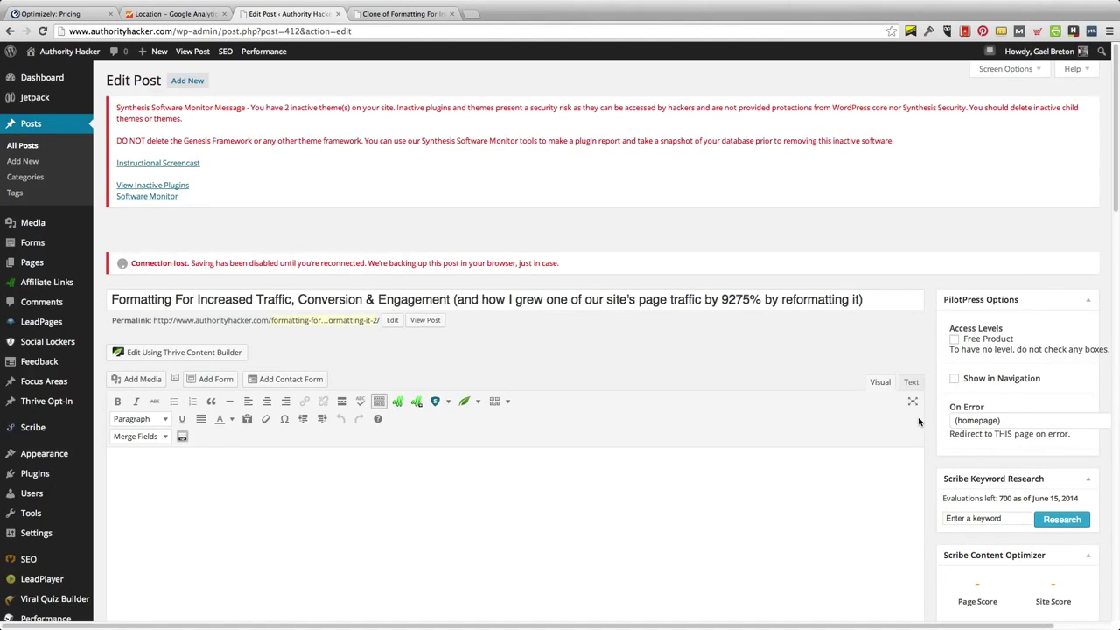
scroll(926, 410, "down", 10)
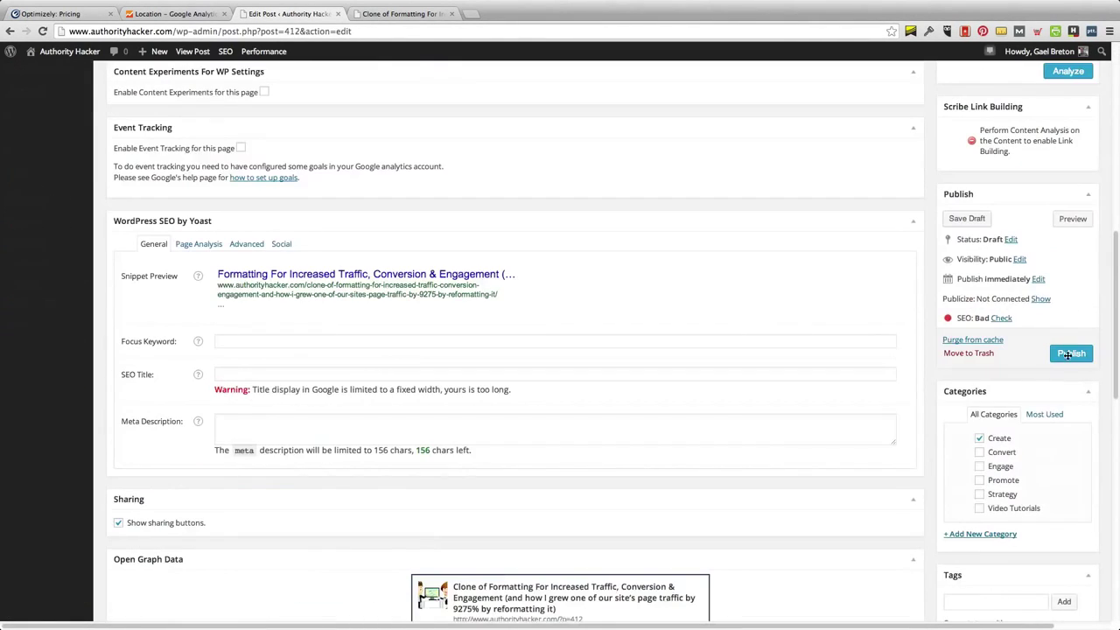
left_click(1069, 353)
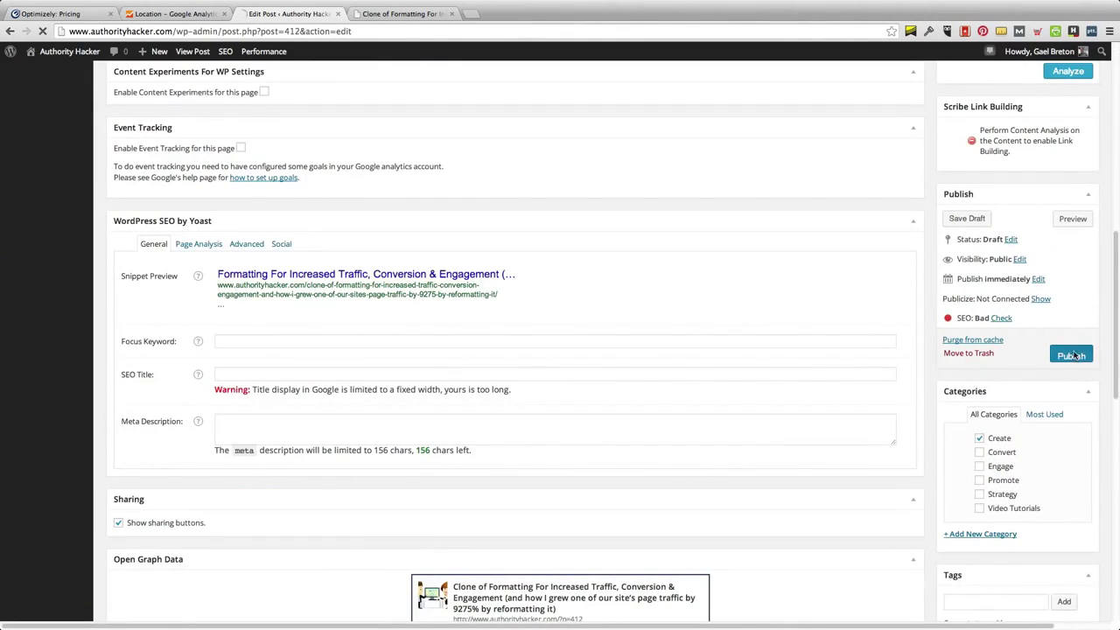
scroll(827, 310, "up", 4)
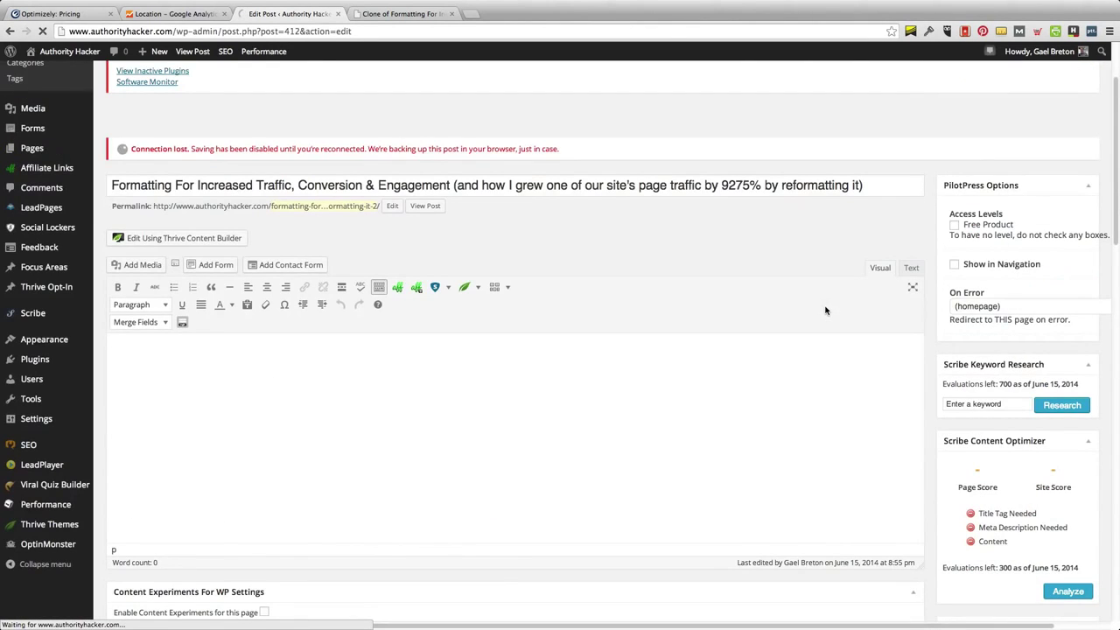
scroll(827, 313, "up", 3)
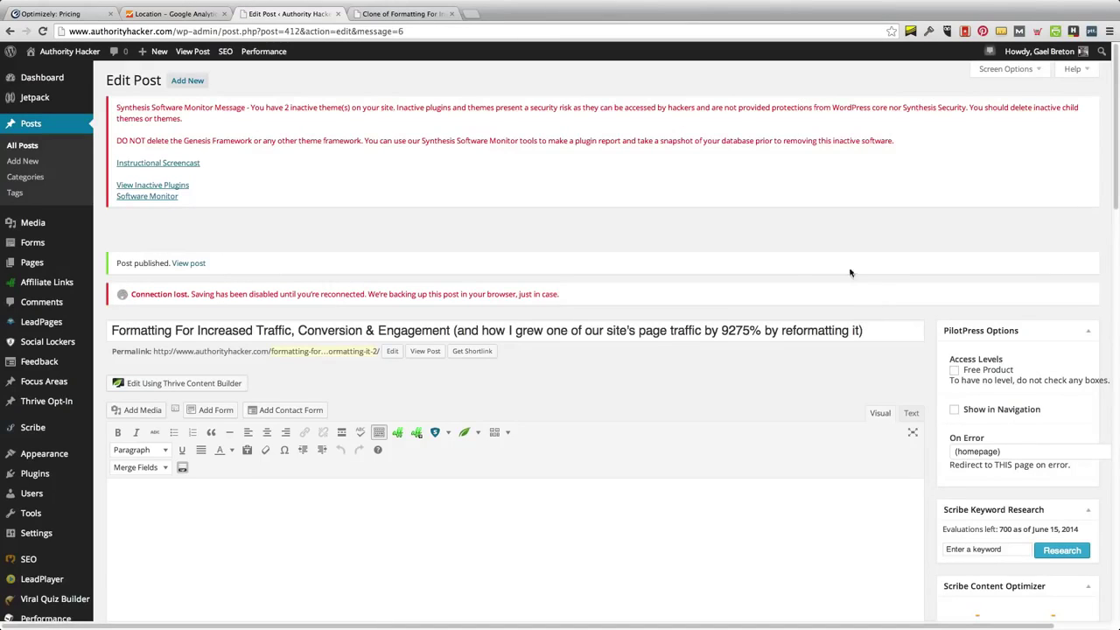
Switch to Google Analytics and create a new content experiment named "content-formating"
left_click(173, 15)
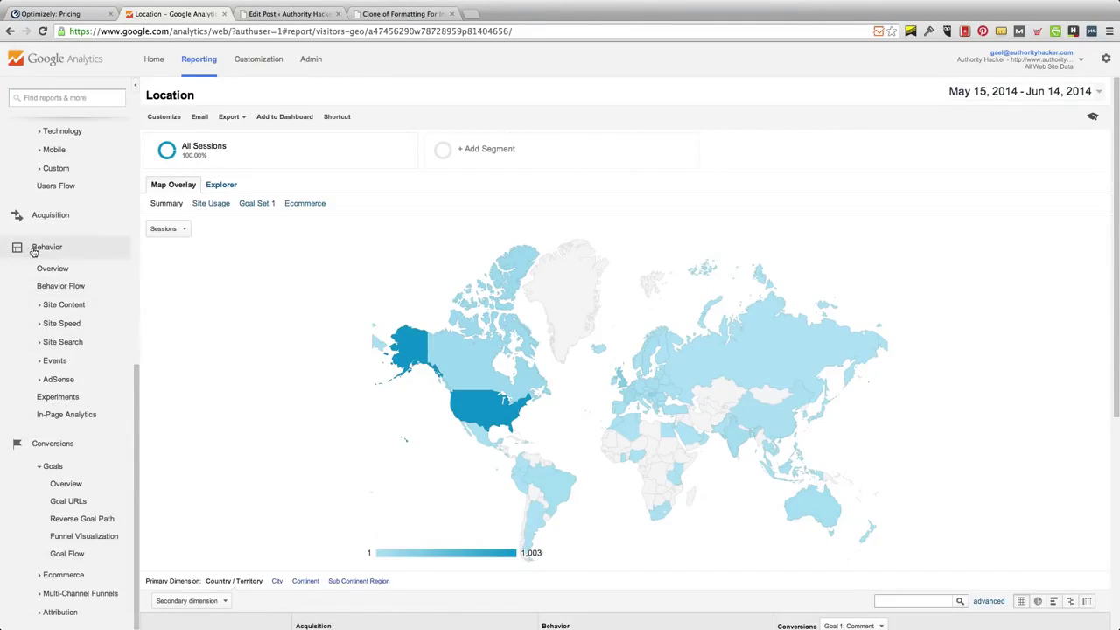
left_click(61, 399)
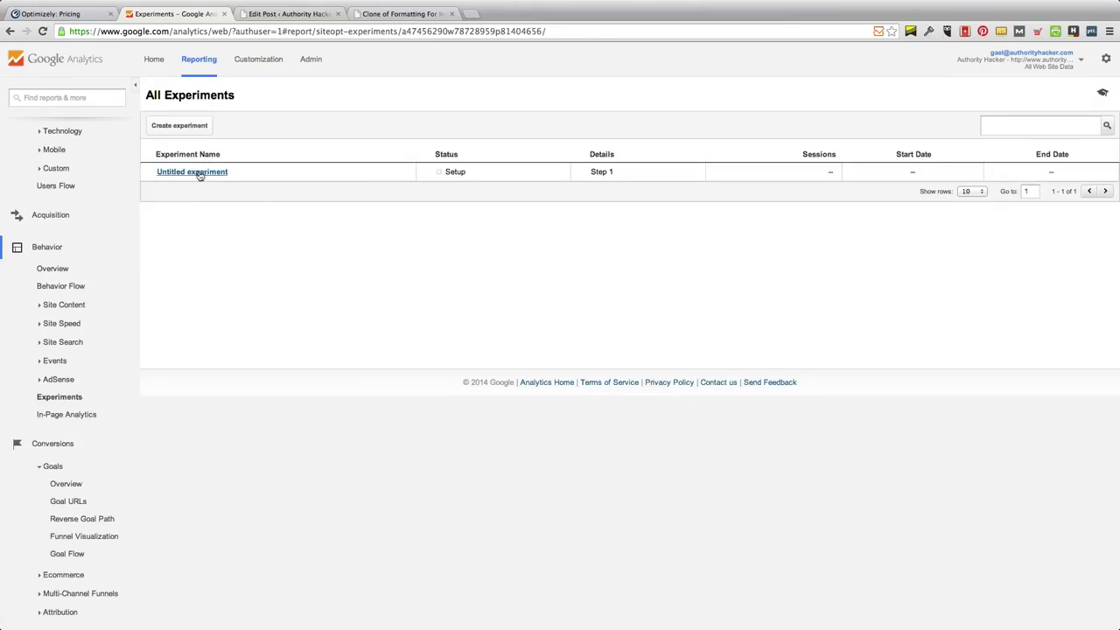
left_click(179, 127)
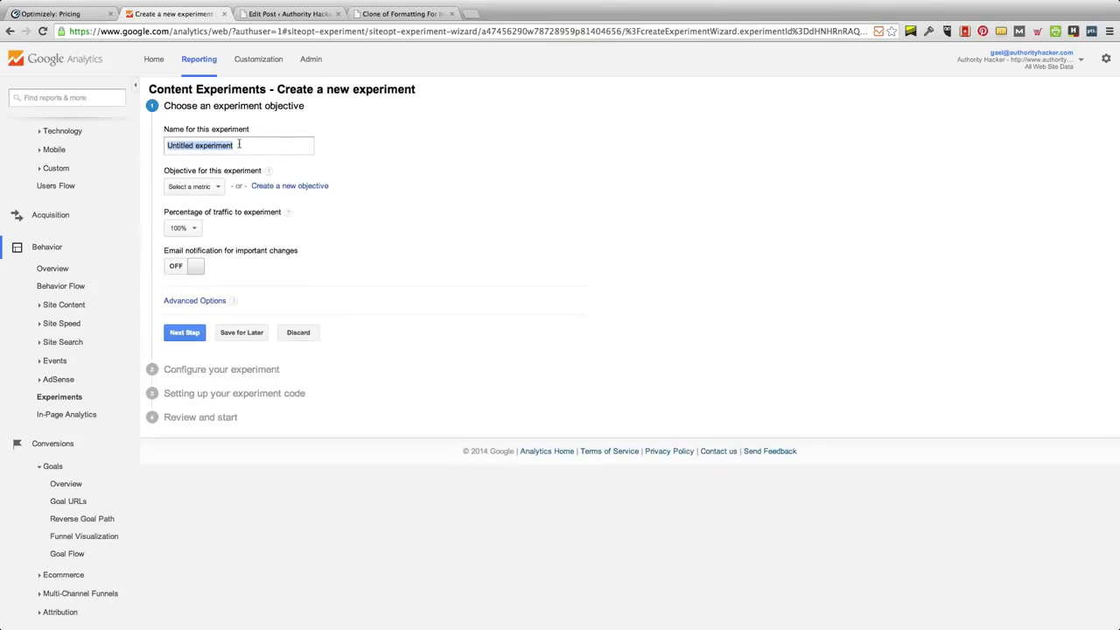
type("content-formating")
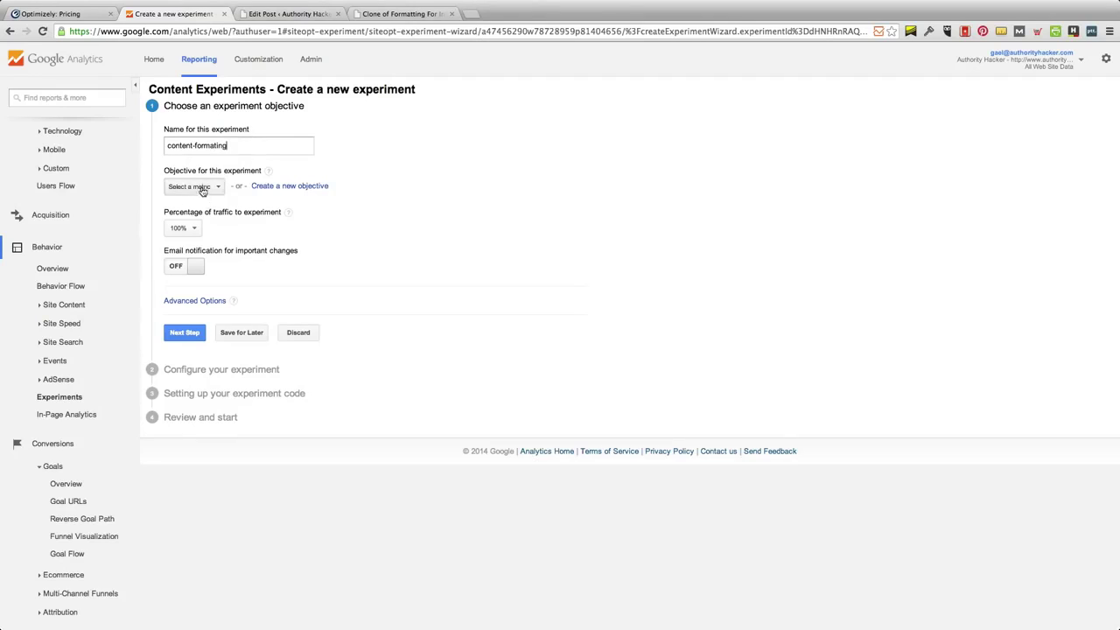
Set the experiment's objective to Comment (Goal 1 Completions) from Goal Set 1
left_click(196, 187)
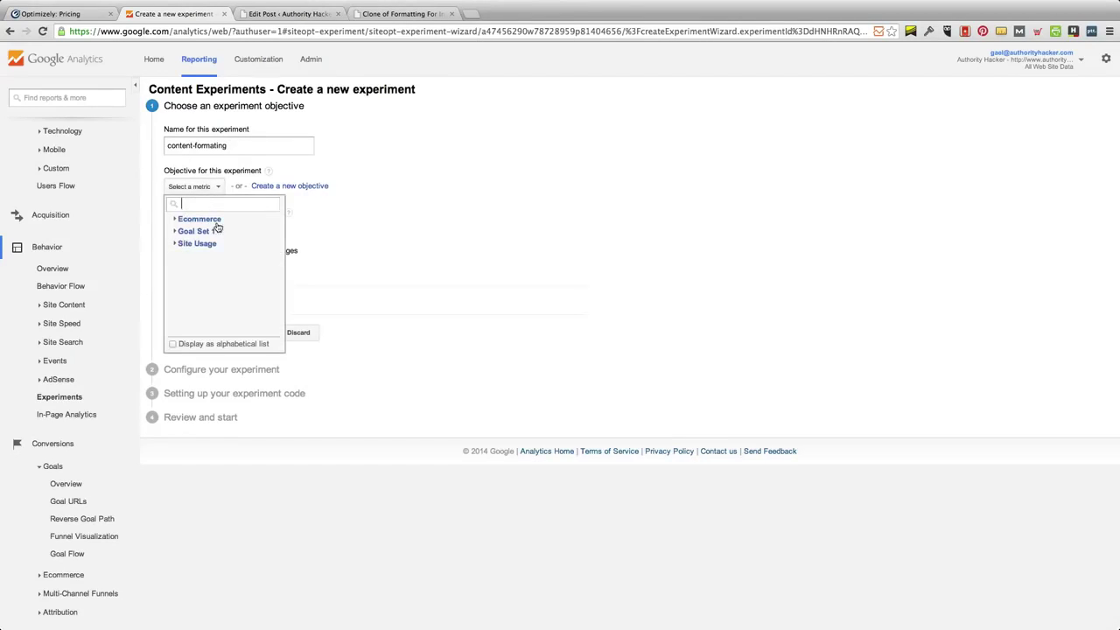
left_click(209, 232)
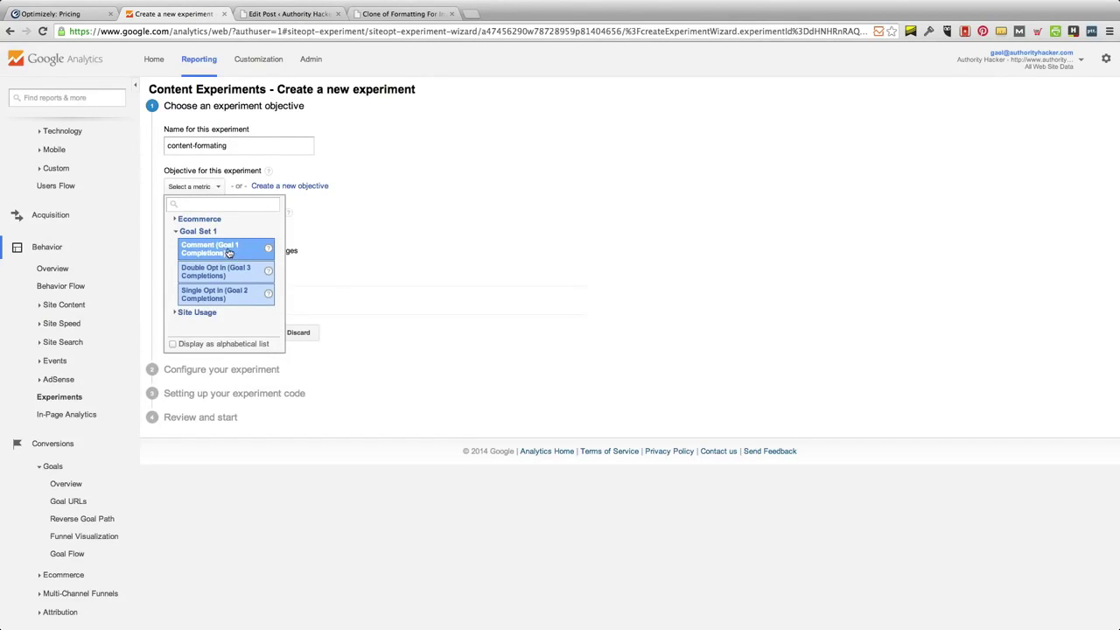
left_click(227, 251)
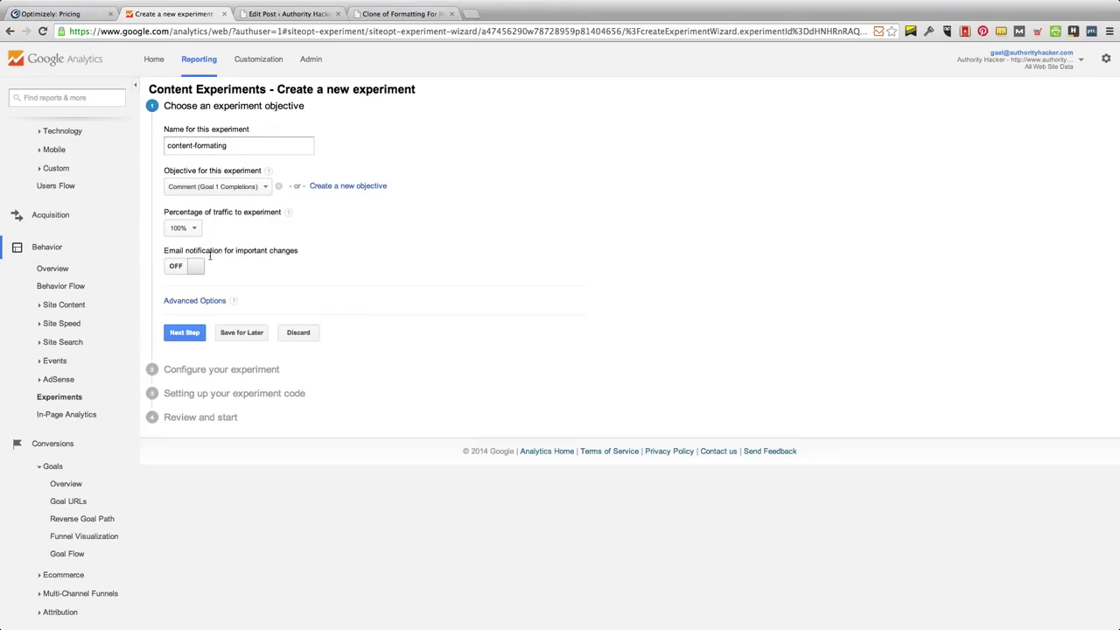
left_click(212, 192)
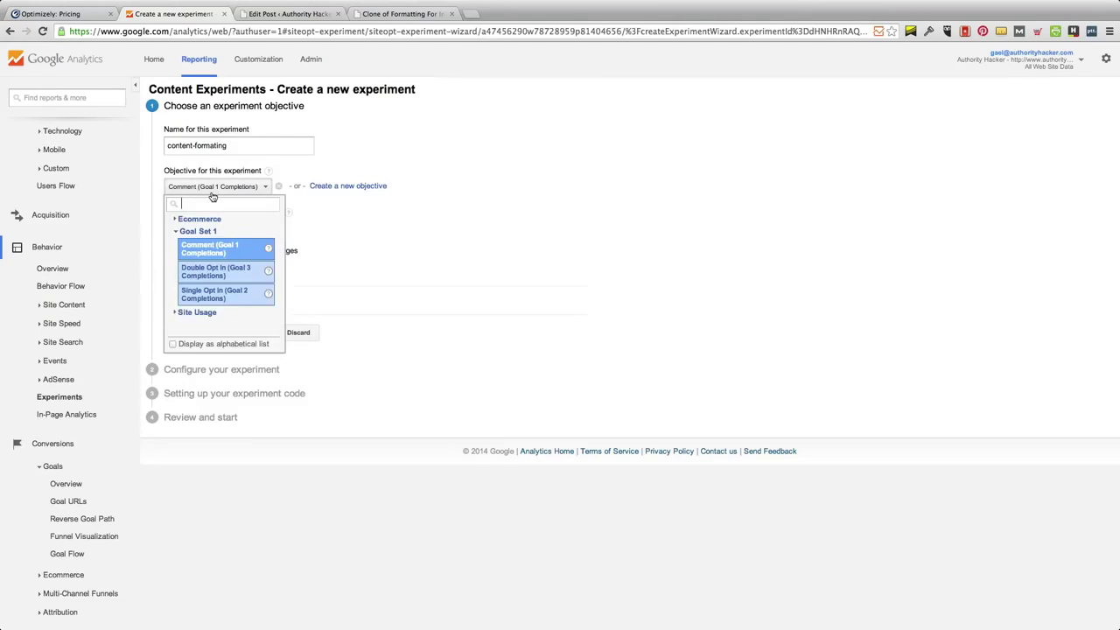
left_click(212, 197)
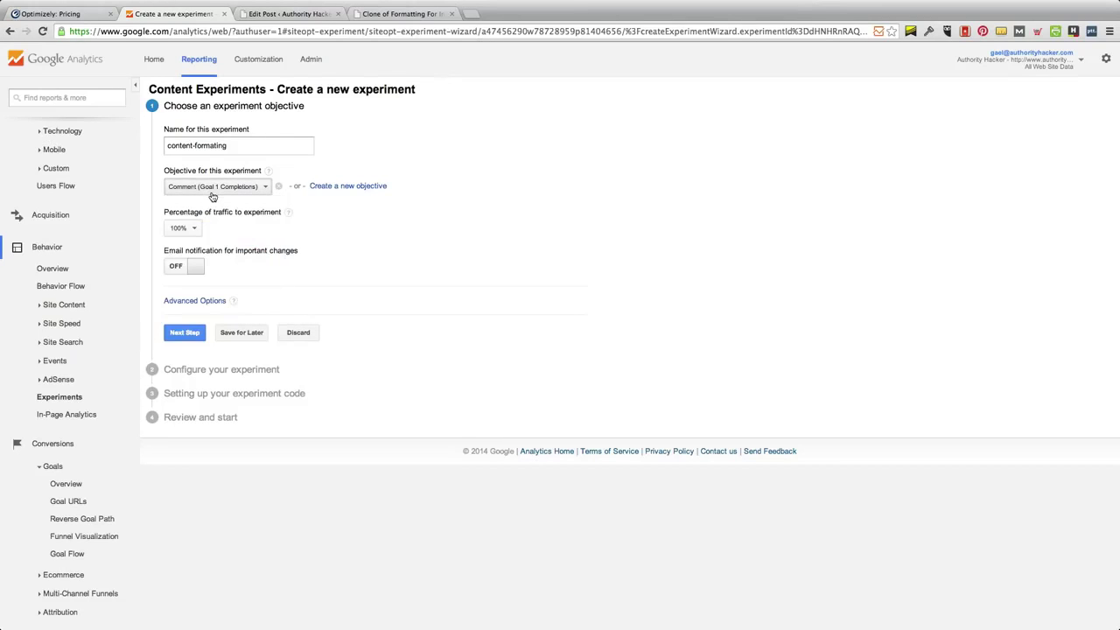
Send 100% of traffic to the experiment, keep the 95.0% confidence threshold in the advanced options, and proceed to page configuration
left_click(182, 230)
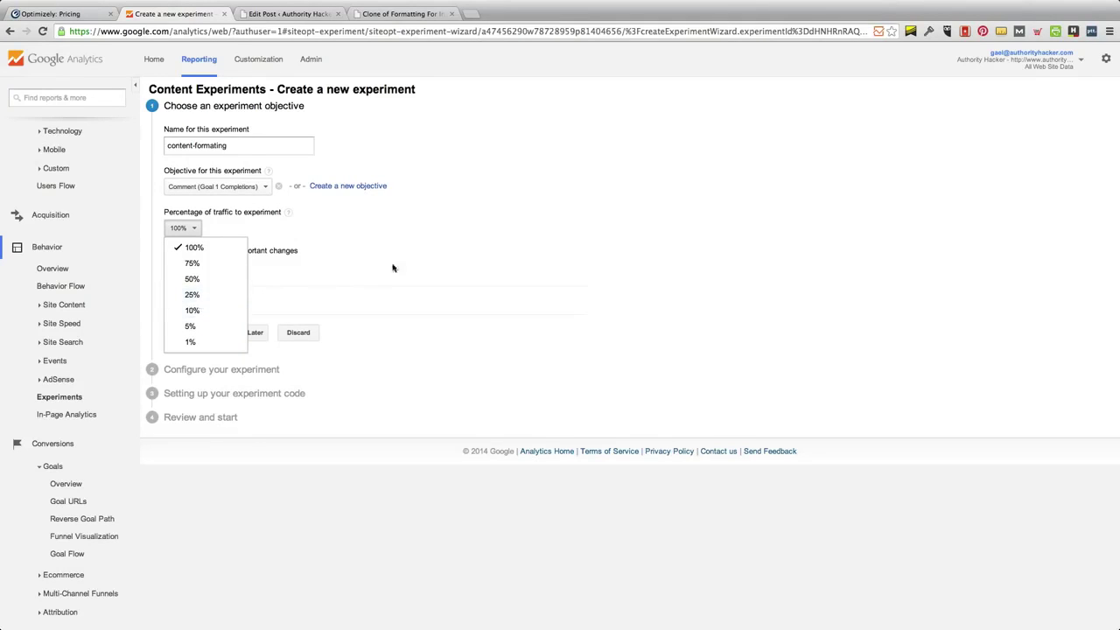
left_click(194, 247)
left_click(197, 300)
left_click_drag(230, 416, 156, 259)
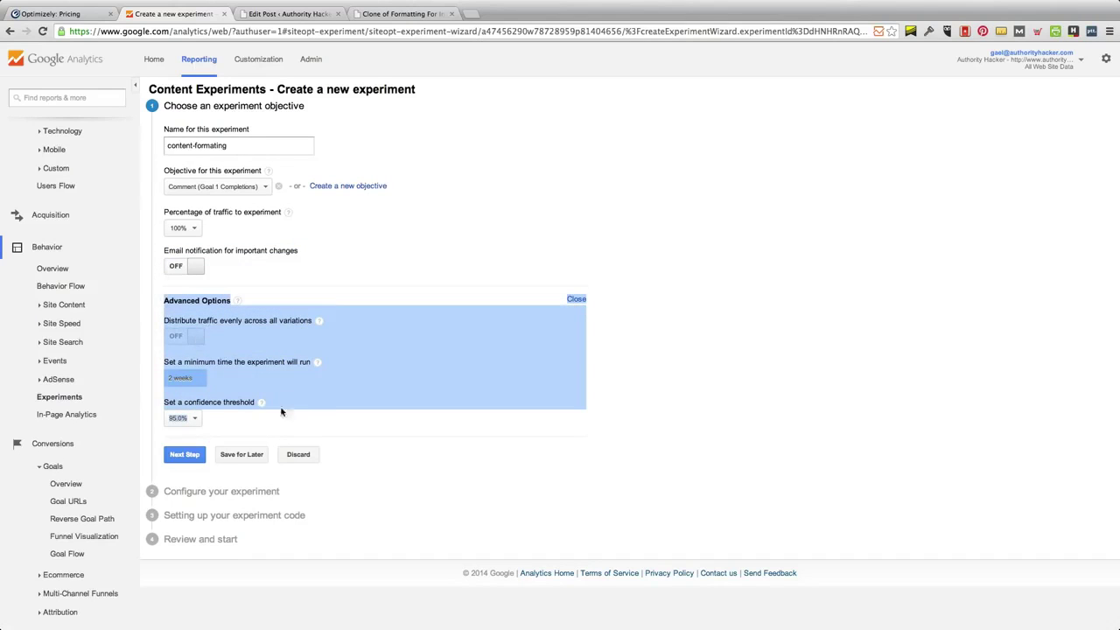
left_click(220, 415)
left_click(189, 418)
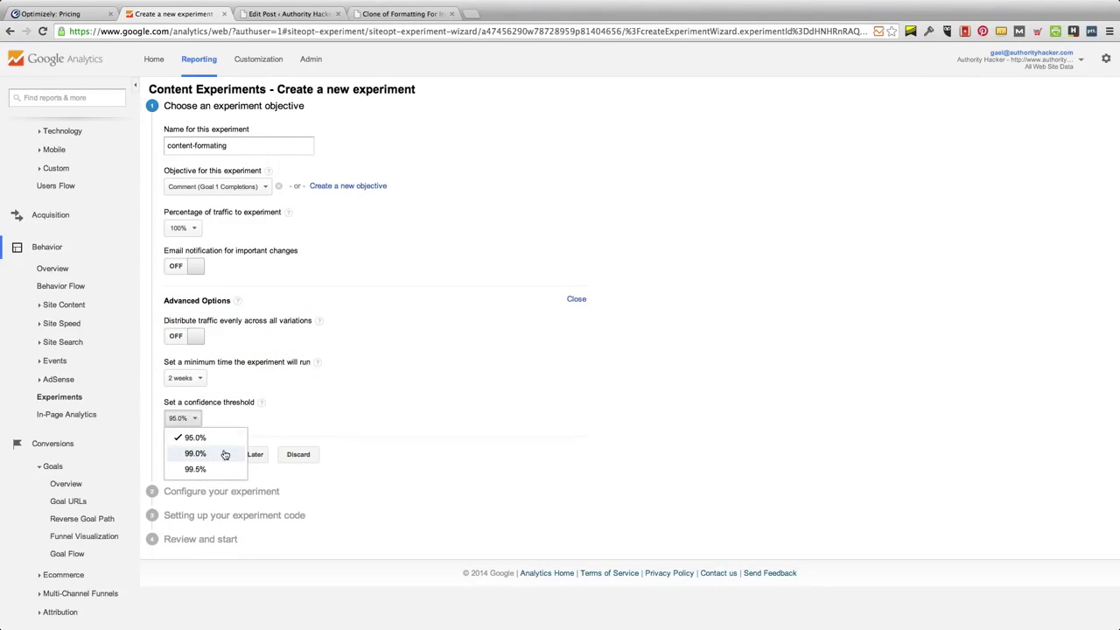
left_click(294, 413)
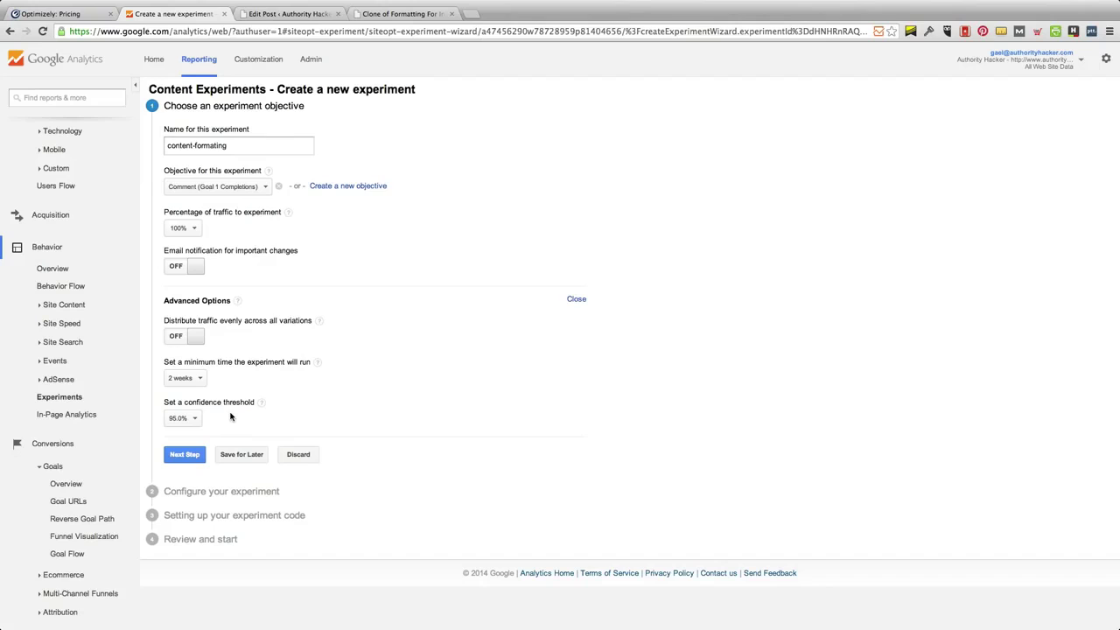
left_click(189, 455)
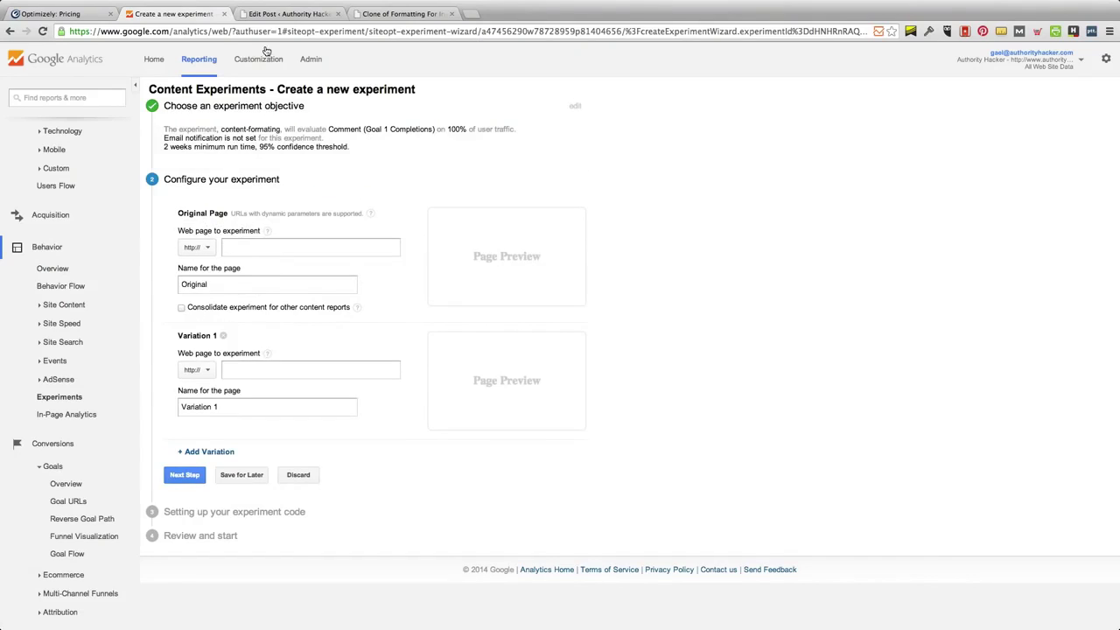
Open the published "-2" post in WordPress, copy its URL and enter it in Google Analytics as Variation 1's web page
left_click(288, 12)
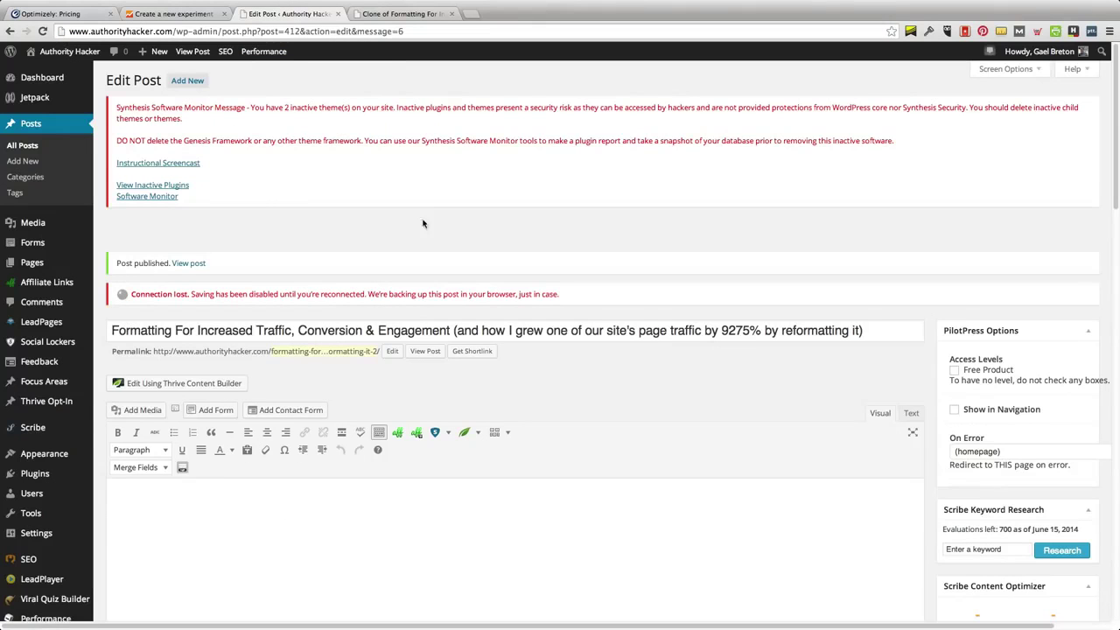
left_click(426, 351)
key("ctrl+shift+Tab")
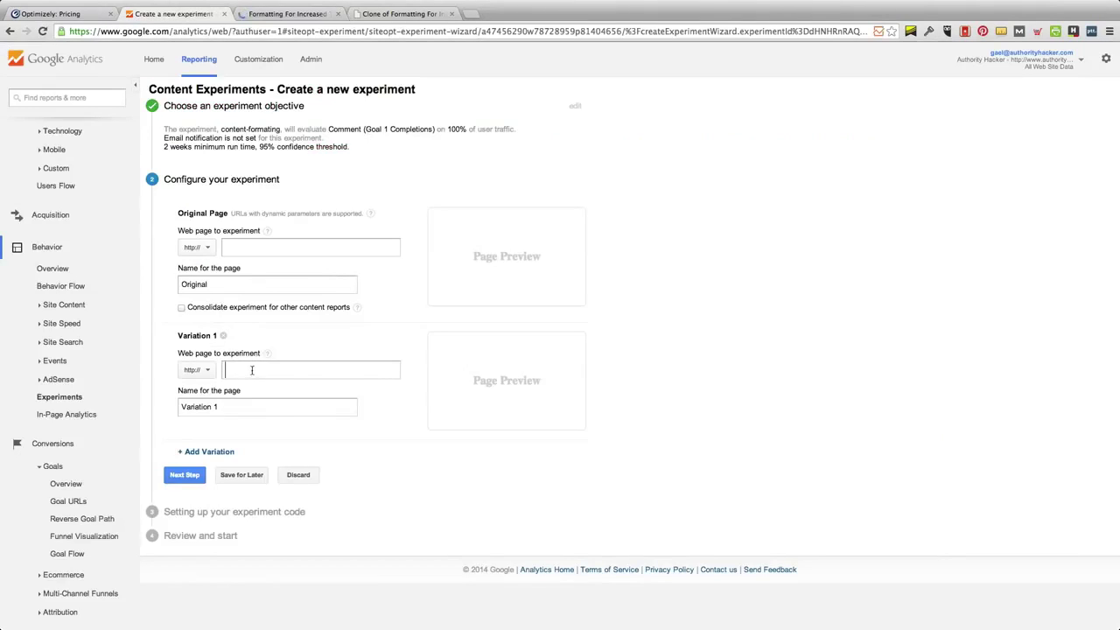
key("super+v")
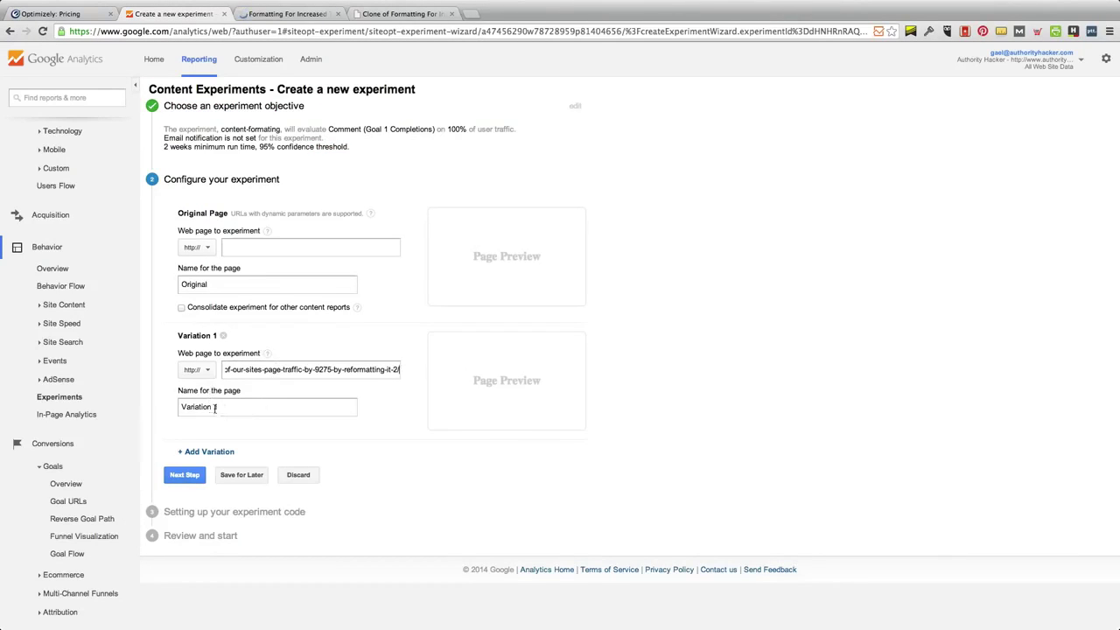
left_click(270, 246)
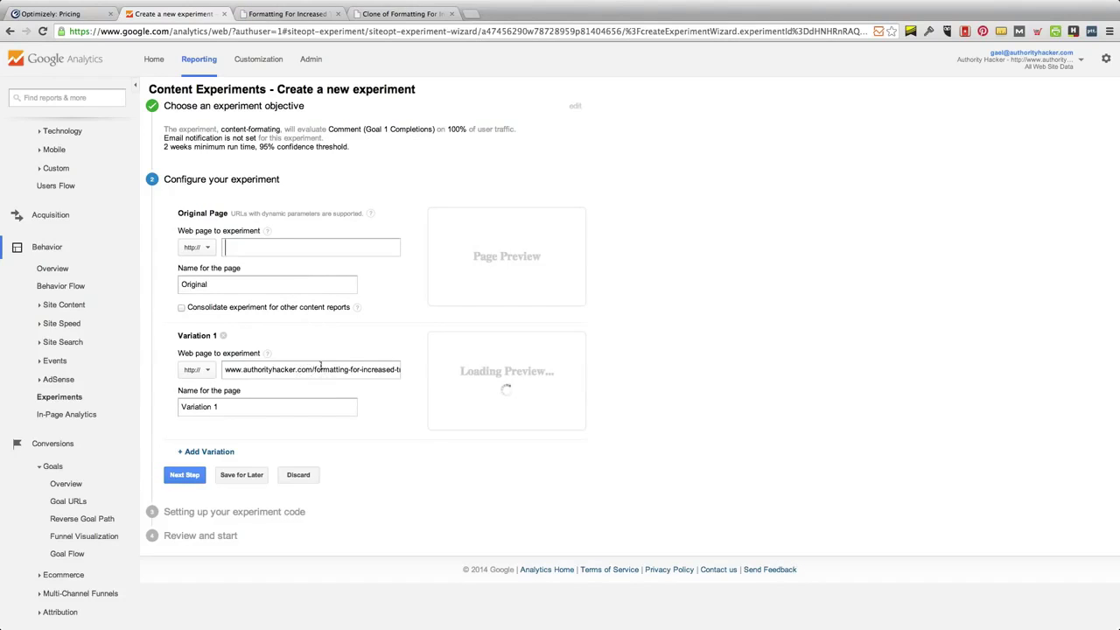
left_click_drag(348, 369, 225, 369)
key("super+c")
left_click(323, 246)
key("super+v")
left_click(699, 312)
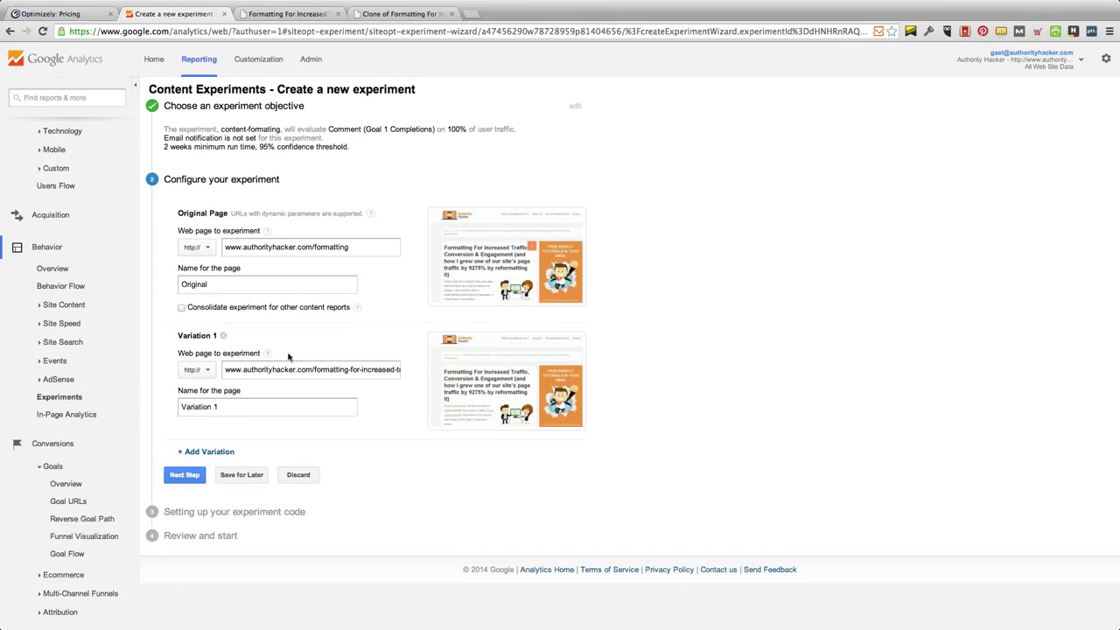
left_click(187, 476)
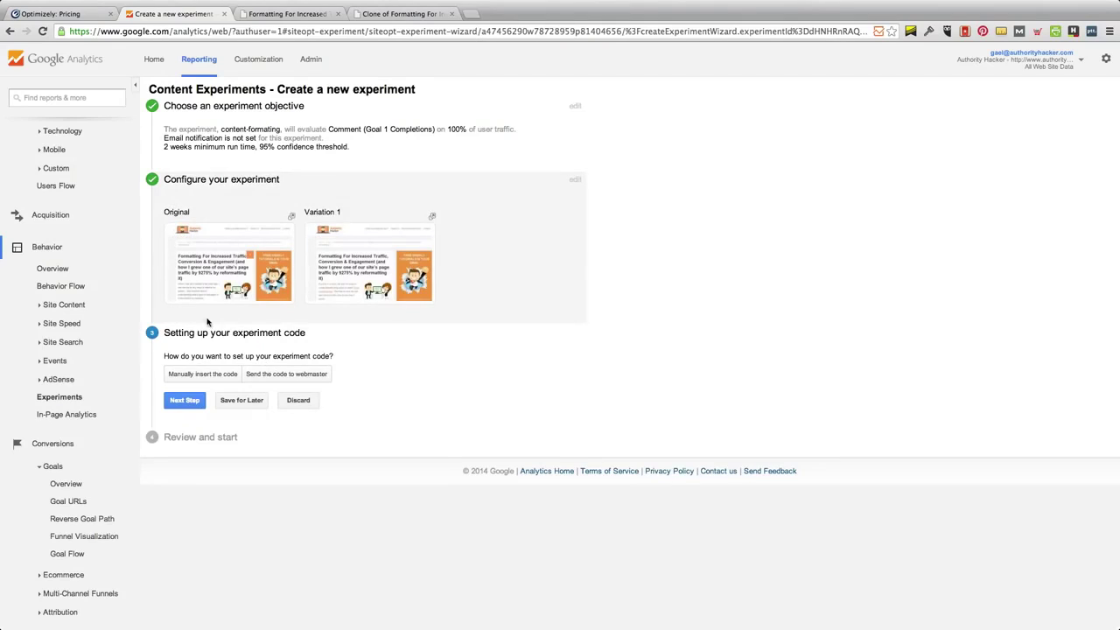
left_click_drag(223, 341, 338, 343)
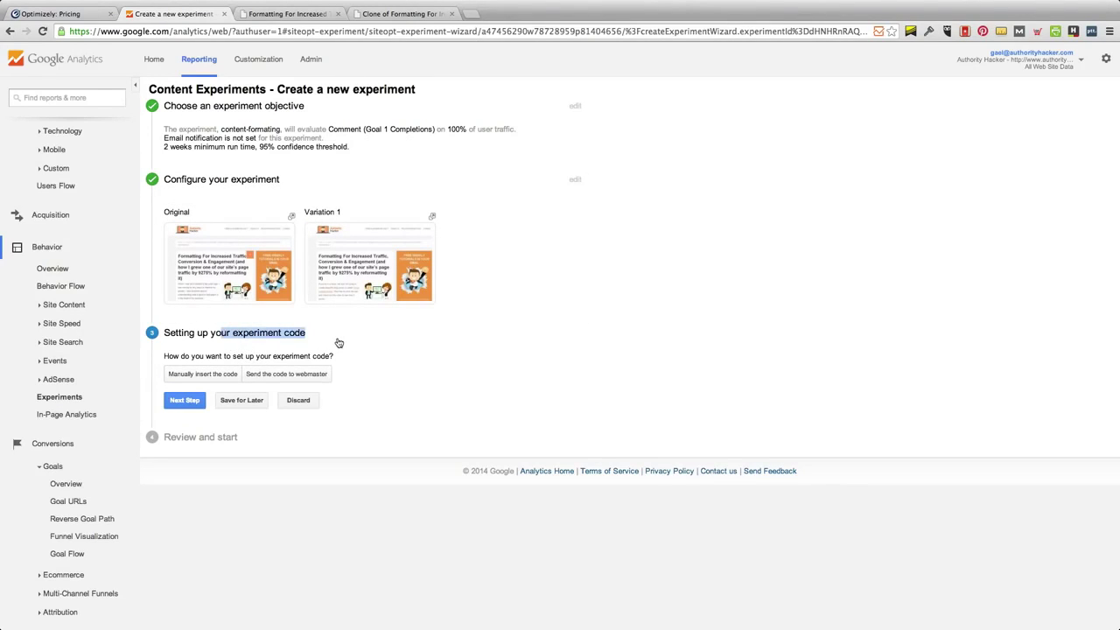
left_click(337, 342)
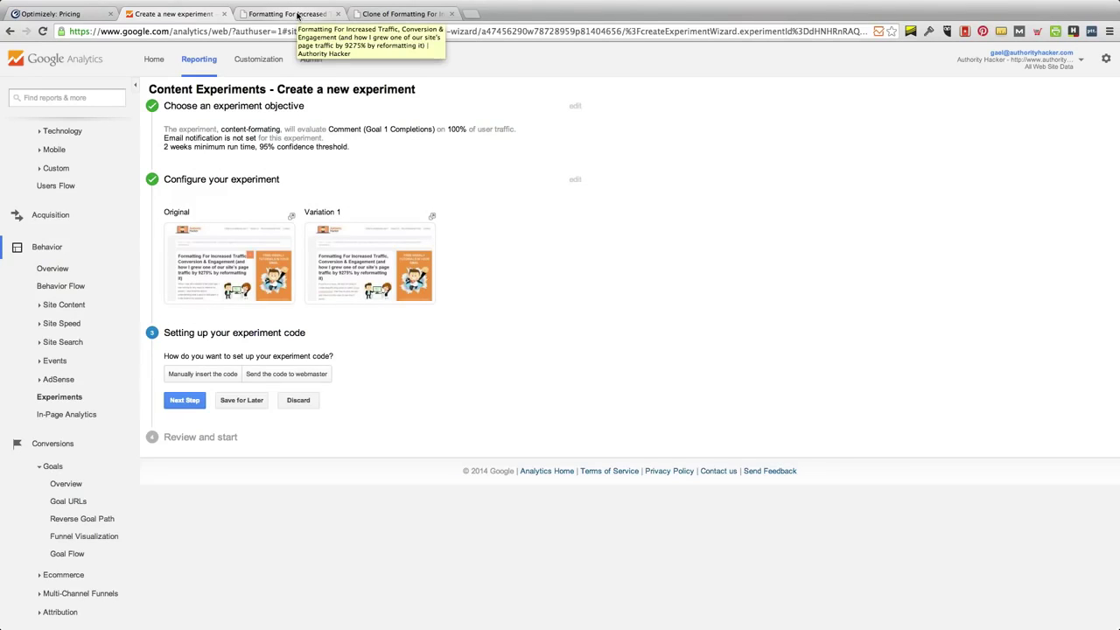
left_click(297, 15)
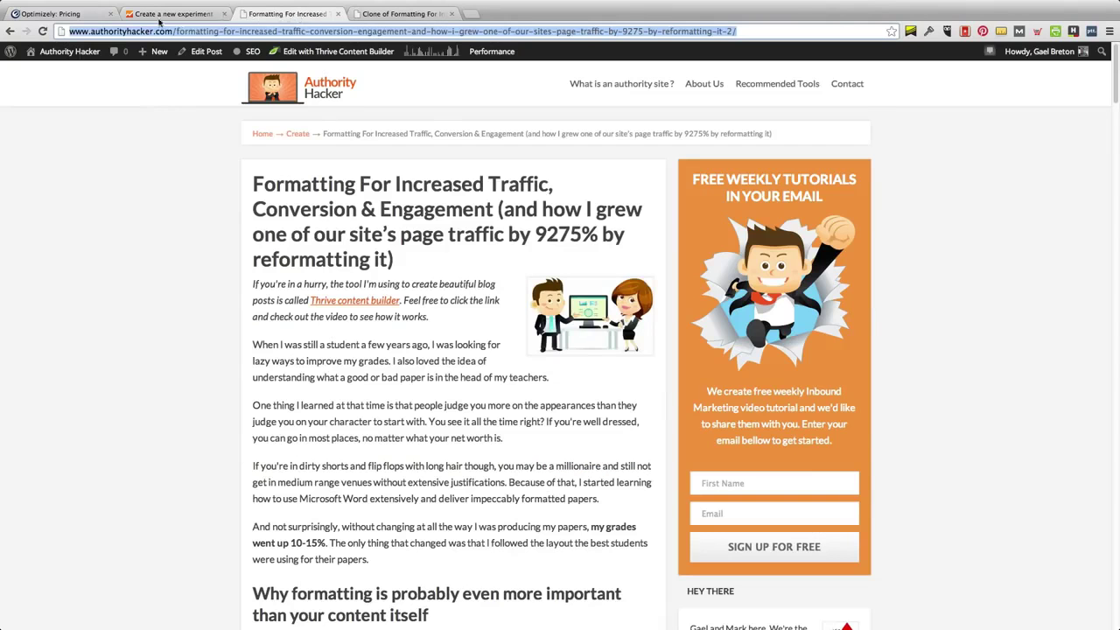
left_click(160, 17)
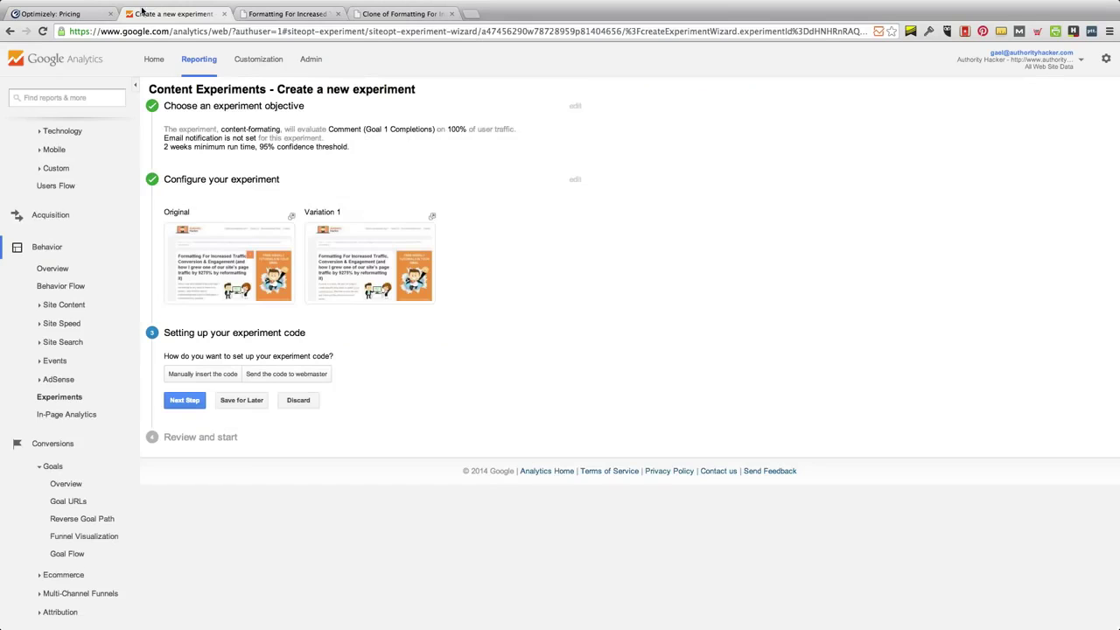
left_click(369, 15)
left_click(295, 13)
Switch to WordPress, open the original formatting post for editing and enable Content Experiments for it
left_click(393, 14)
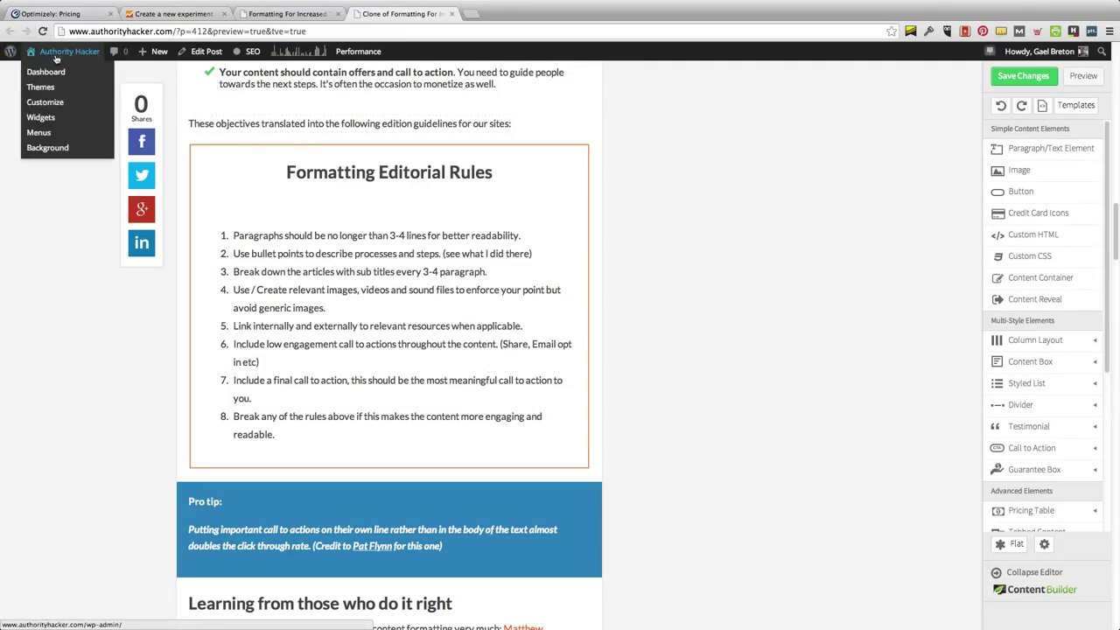
left_click(46, 71)
left_click(624, 220)
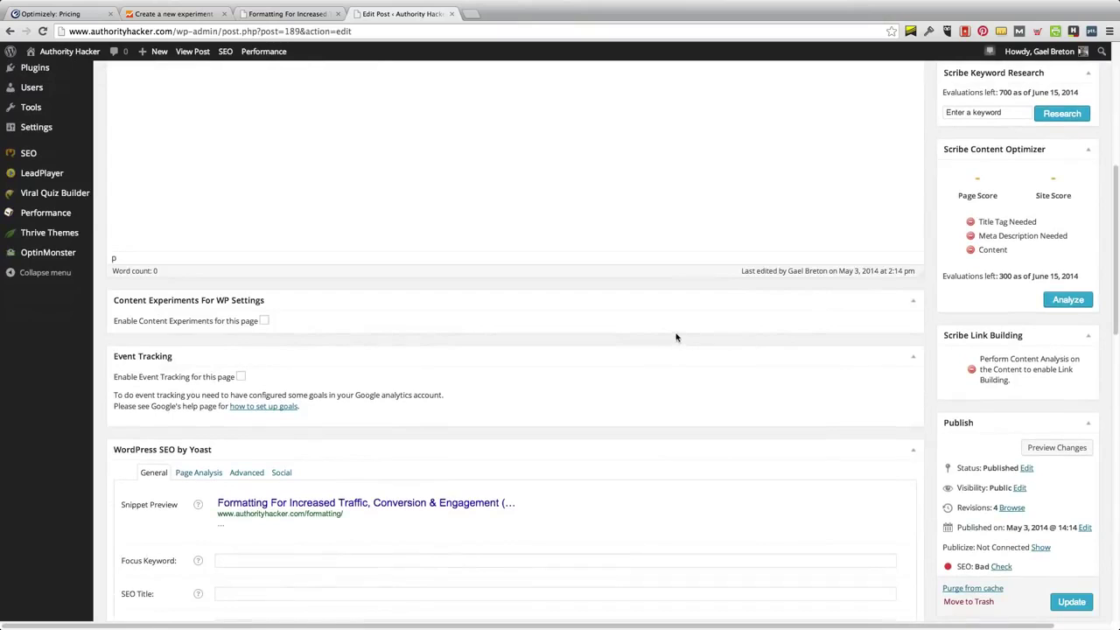
left_click_drag(121, 300, 150, 307)
left_click(264, 321)
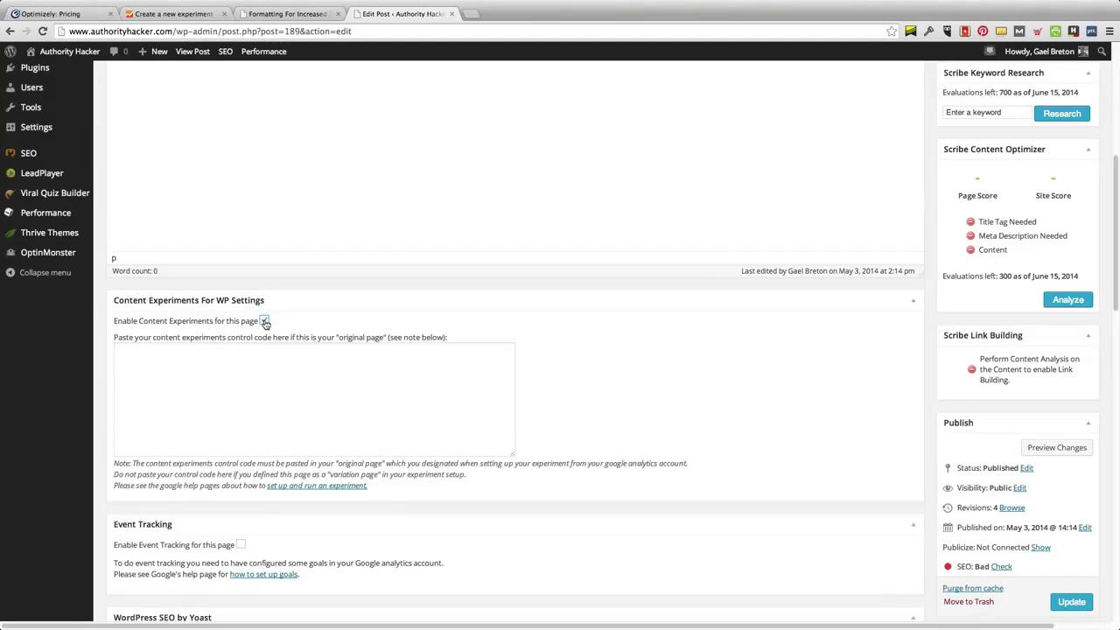
left_click(315, 357)
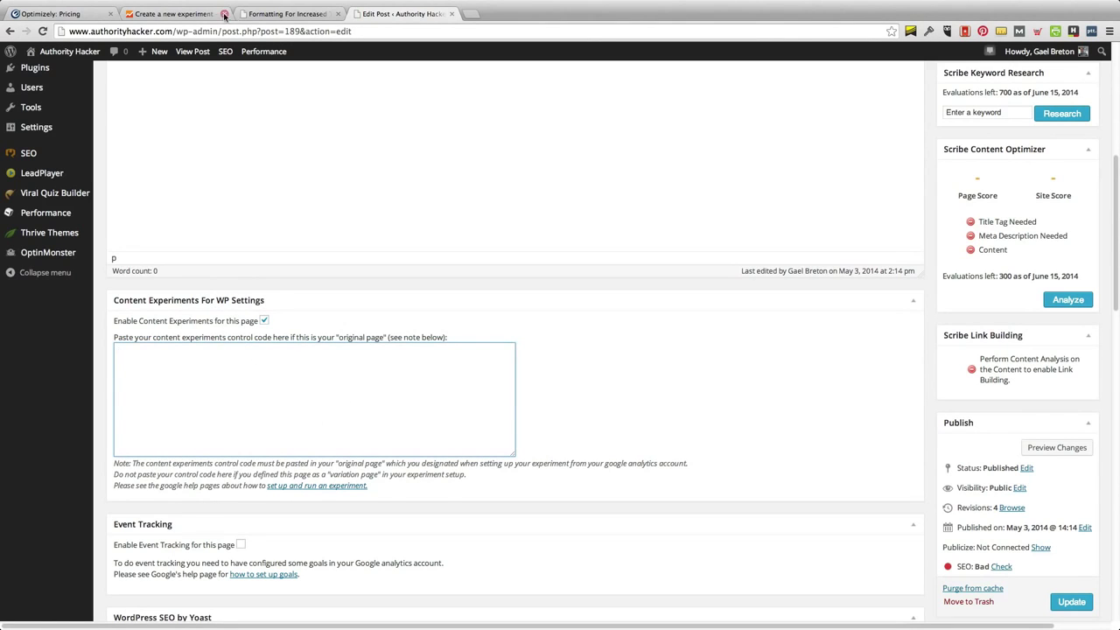
Return to Google Analytics, choose manual code insertion and copy the generated experiment code
left_click(179, 14)
left_click(207, 382)
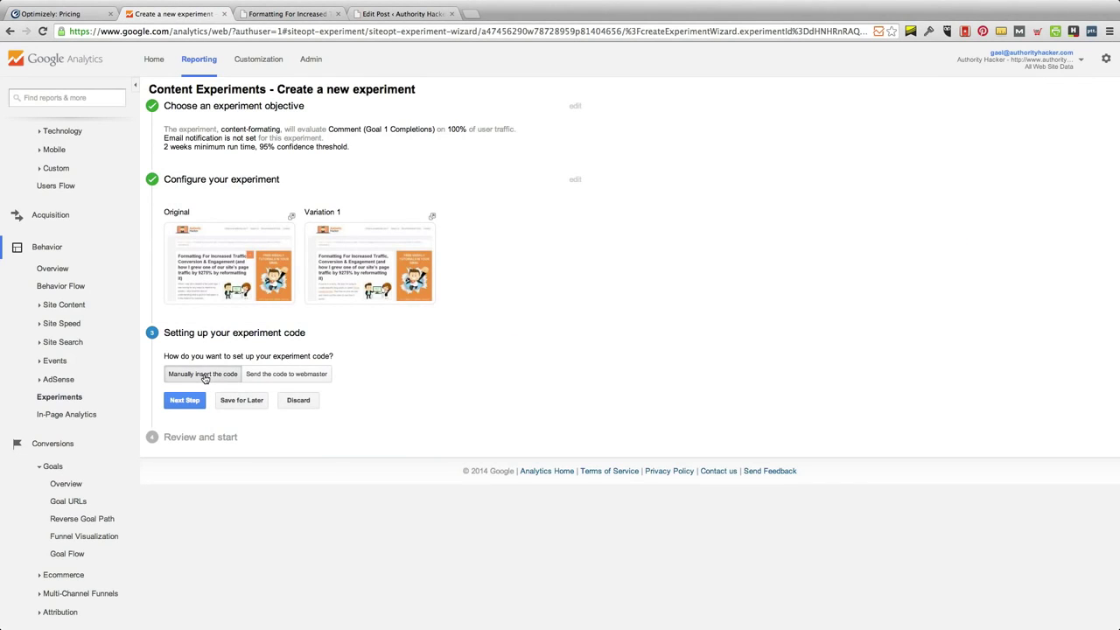
left_click(303, 492)
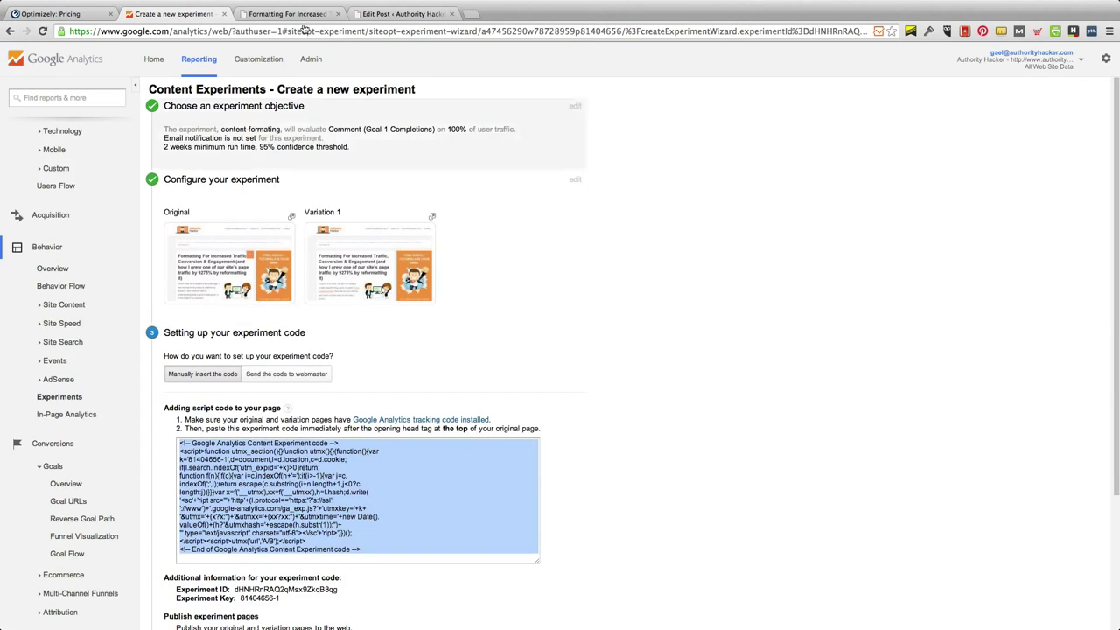
Paste the experiment code into the original WordPress post's content experiments control code, remove the trailing blank line and update the post
left_click(365, 16)
left_click(230, 394)
key("ctrl+v")
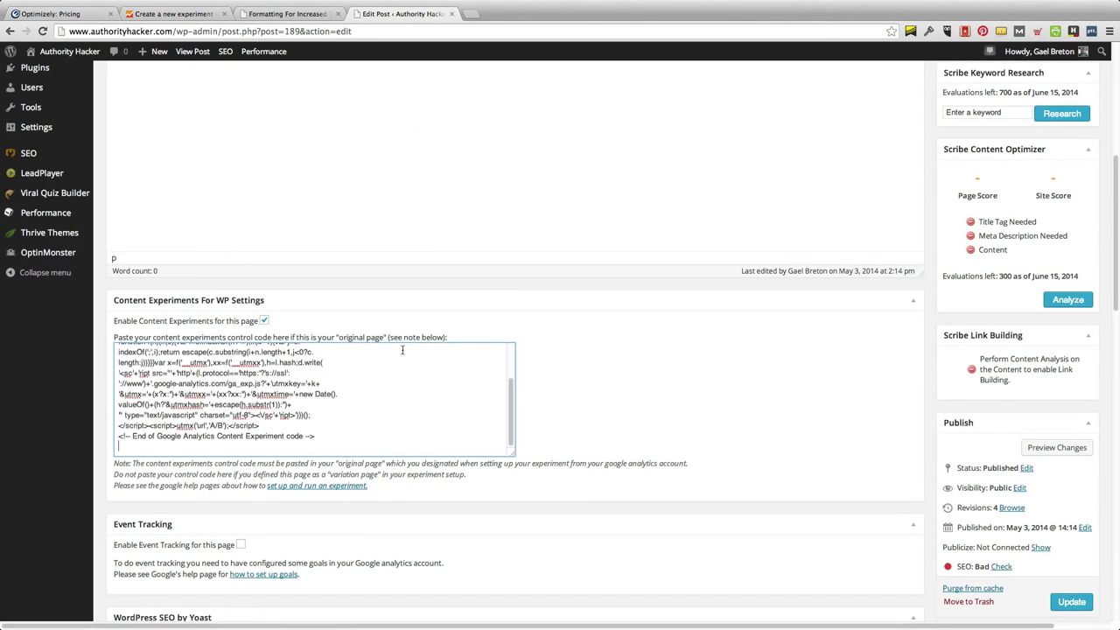
key("BackSpace")
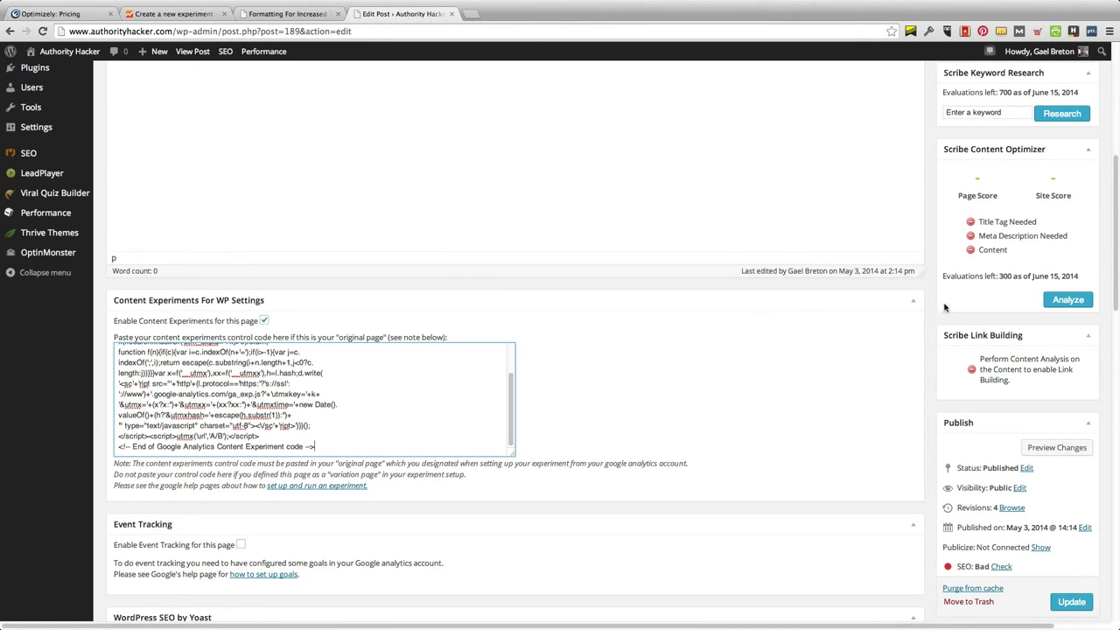
left_click(1071, 602)
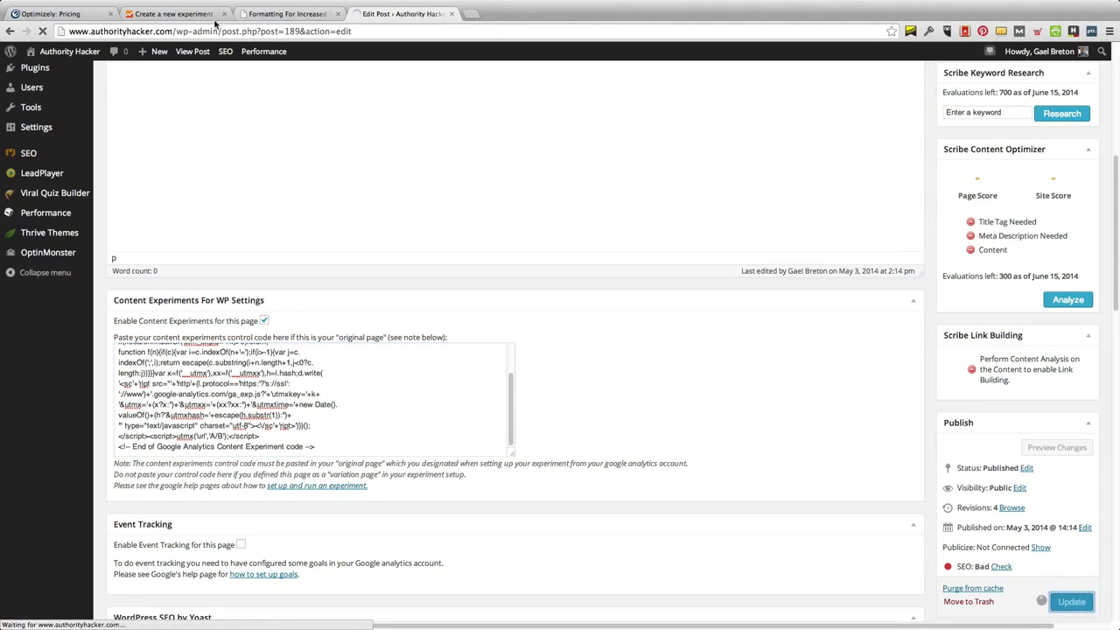
Switch back to Google Analytics and proceed from the code setup to validating the experiment code
left_click(173, 14)
scroll(438, 340, "down", 3)
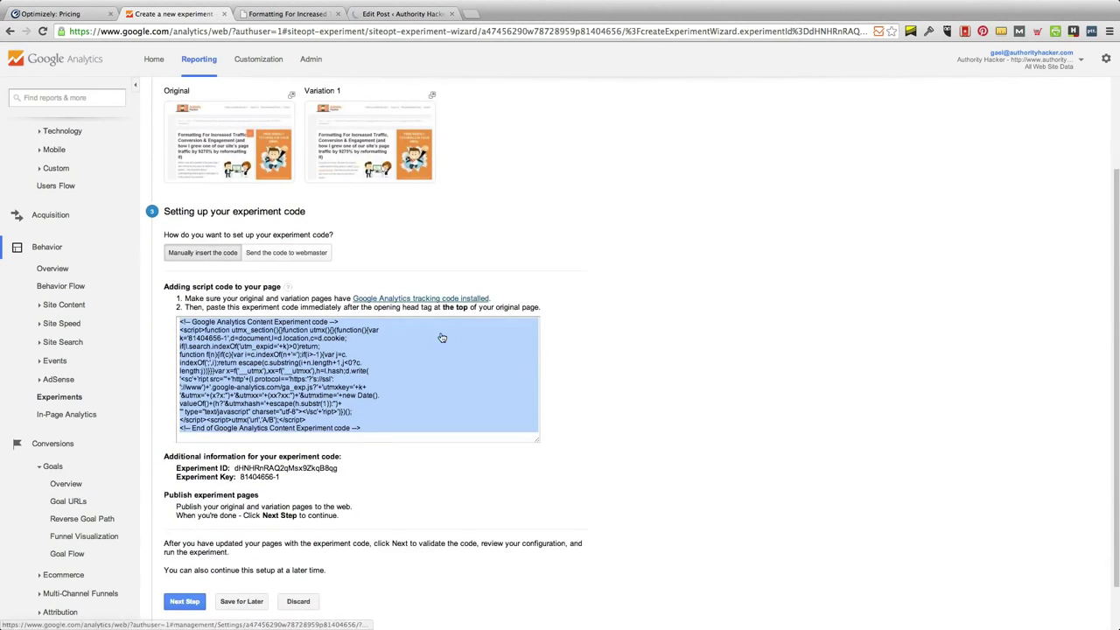
scroll(446, 425, "down", 2)
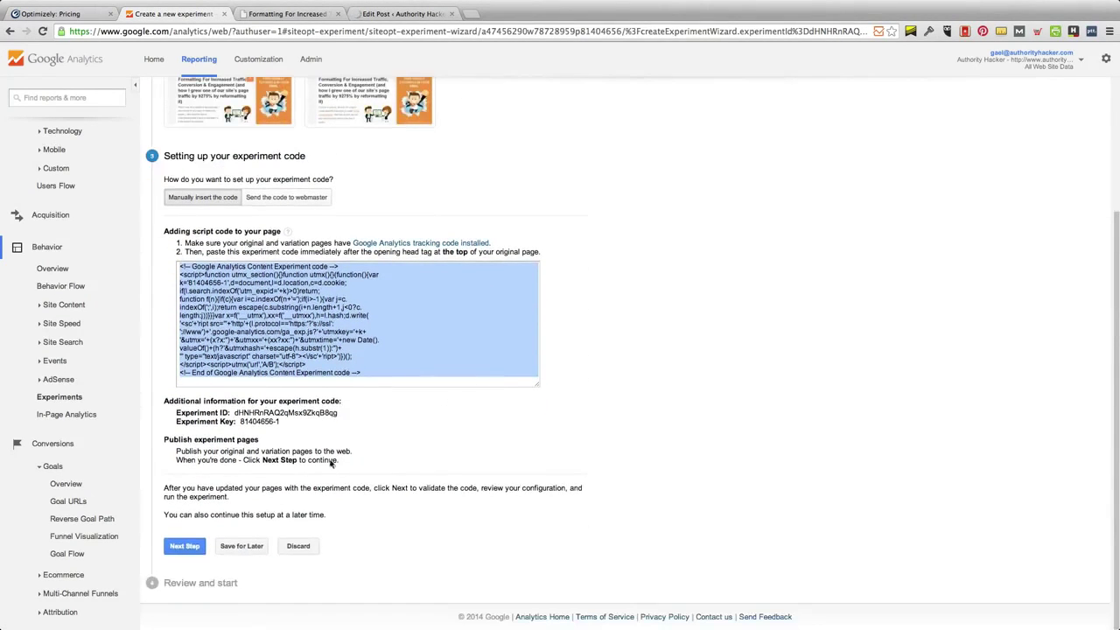
left_click(183, 545)
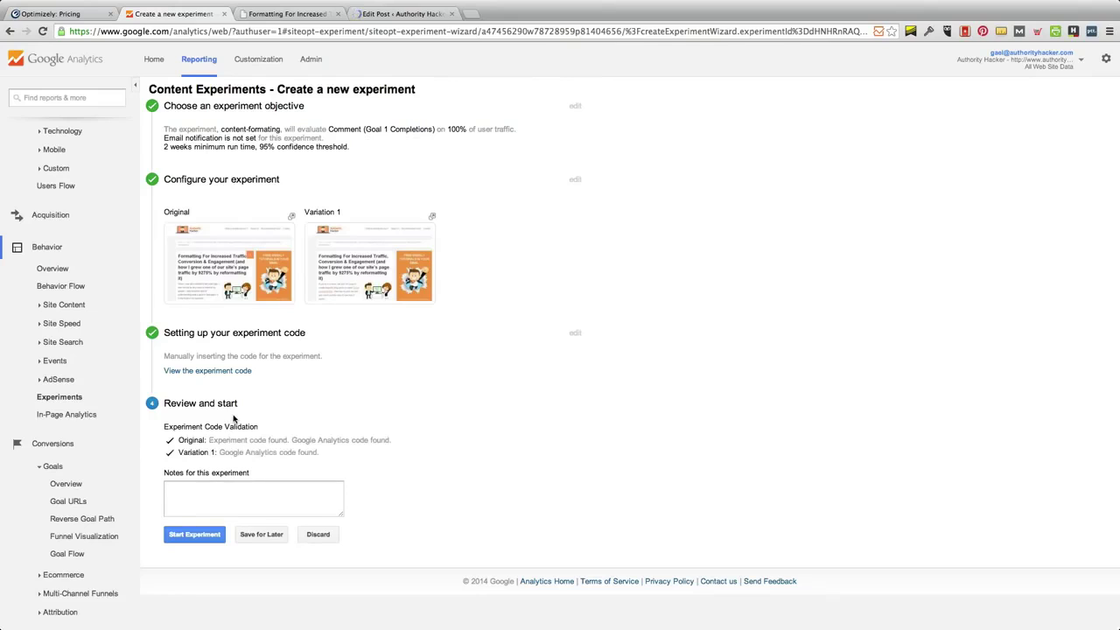
Review the code validation for the original page and Variation 1, and start the experiment
left_click_drag(181, 440, 351, 452)
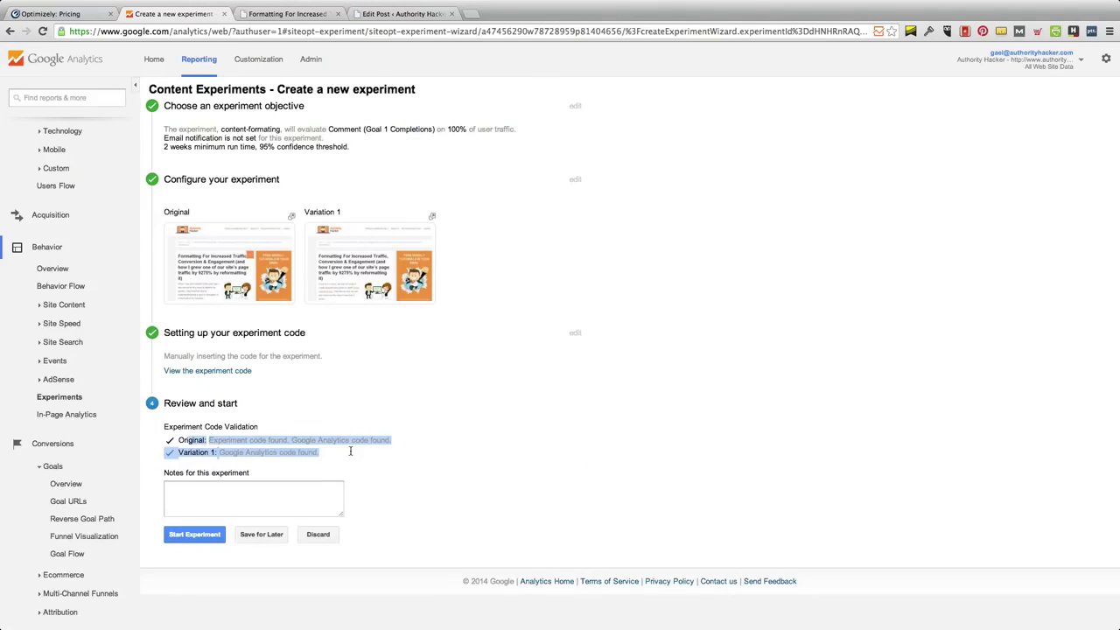
left_click(350, 451)
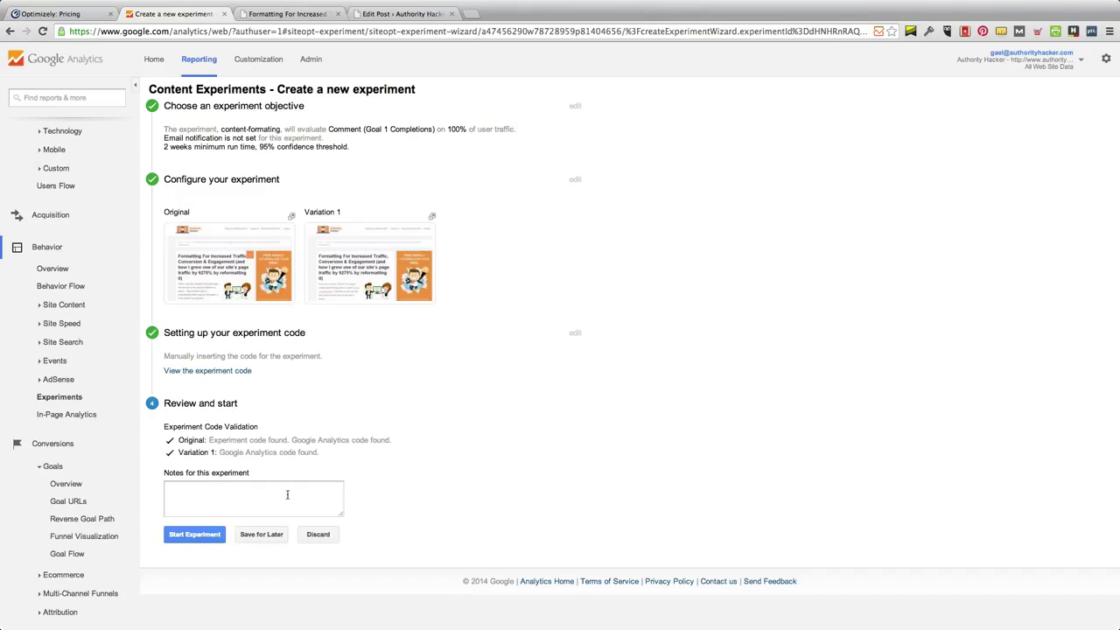
left_click(210, 535)
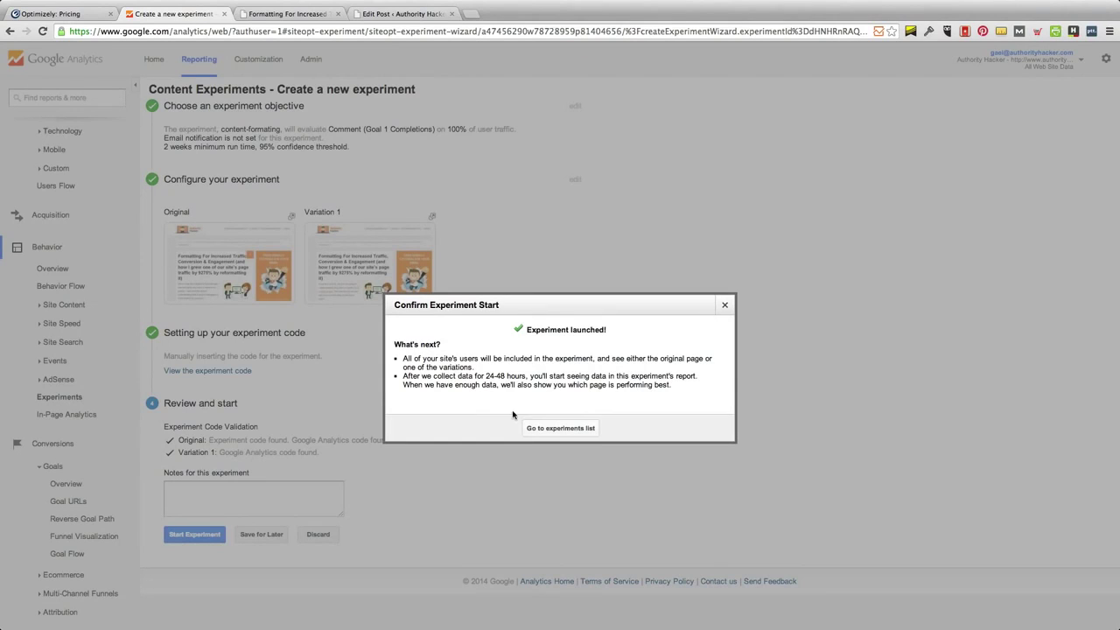
Dismiss the experiment launch confirmation and open the post variation for editing with Thrive Content Builder
left_click(724, 306)
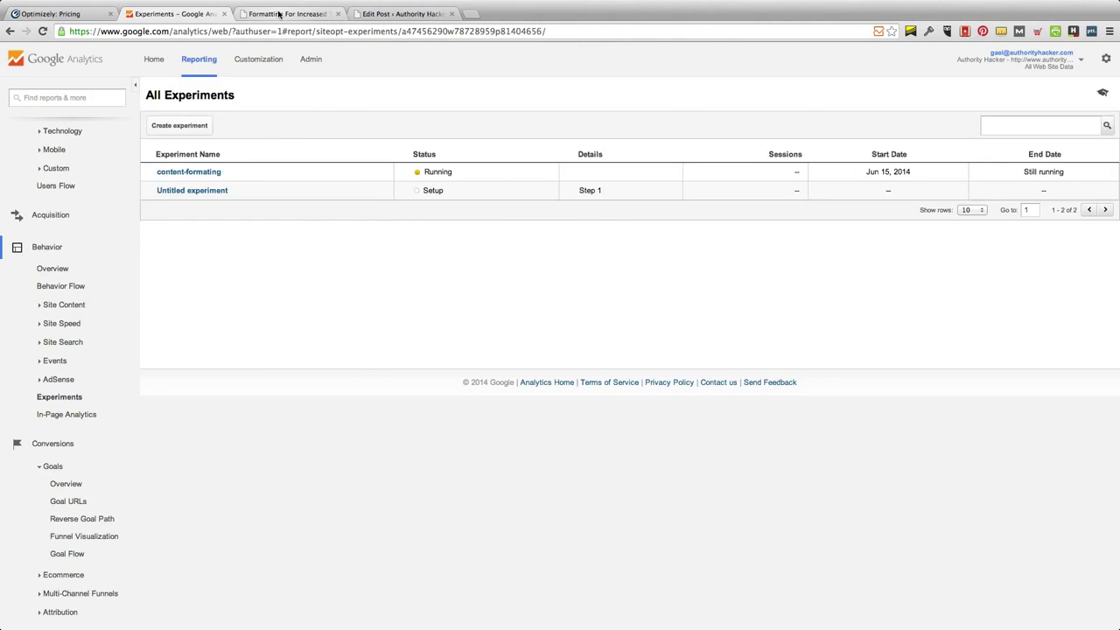
left_click(280, 14)
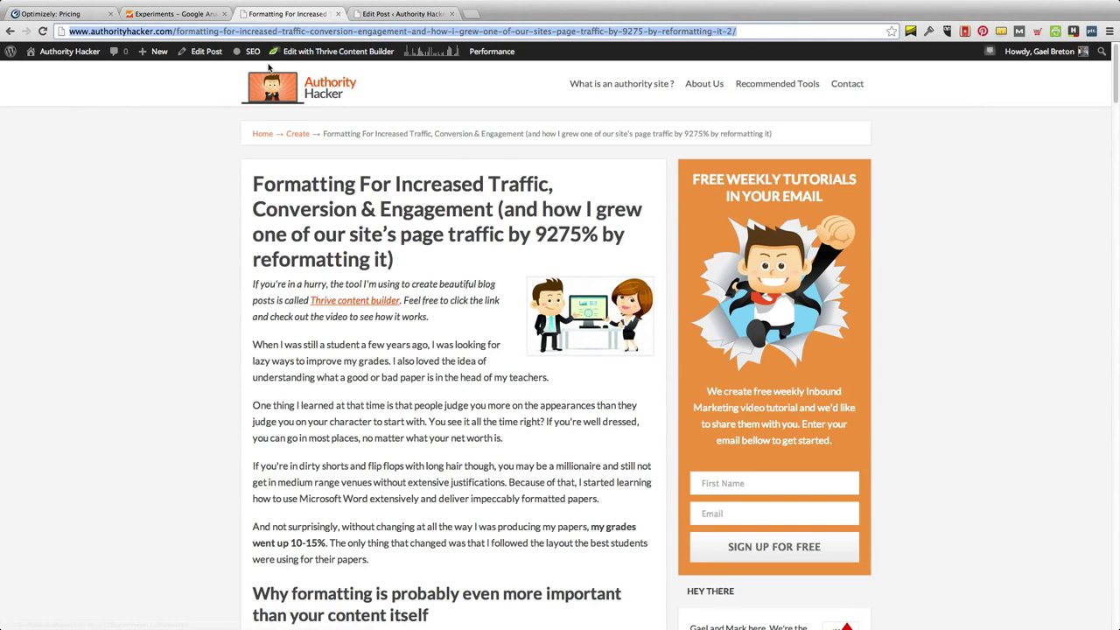
left_click(322, 50)
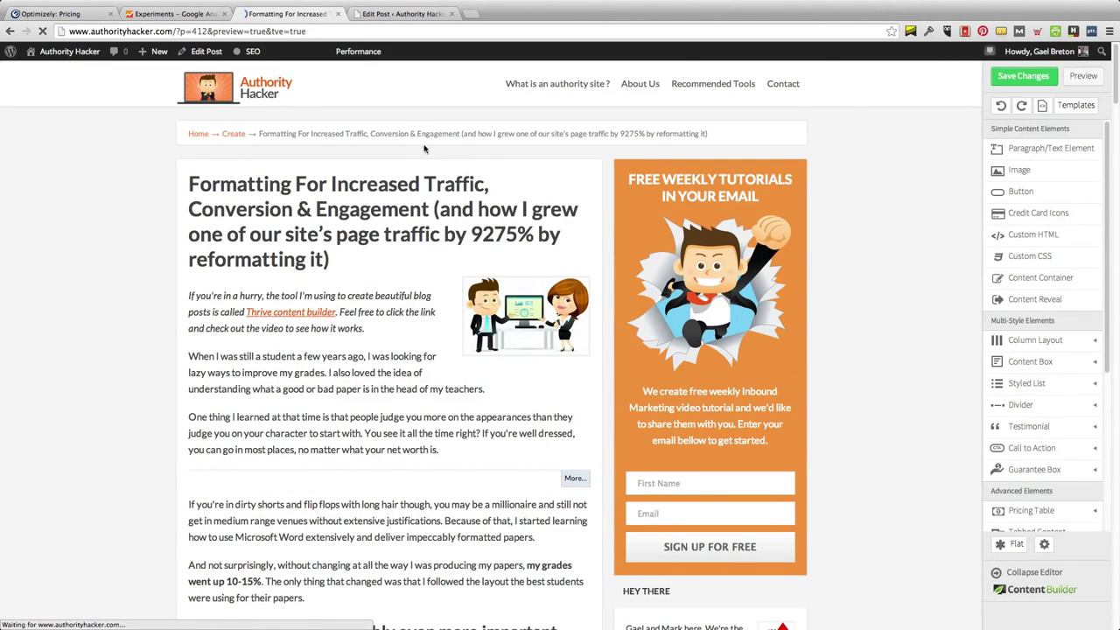
Look through the variation's paragraphs and attention-span chart in the content editor, checking the experiments list and the original post's edit page in between
scroll(948, 400, "down", 5)
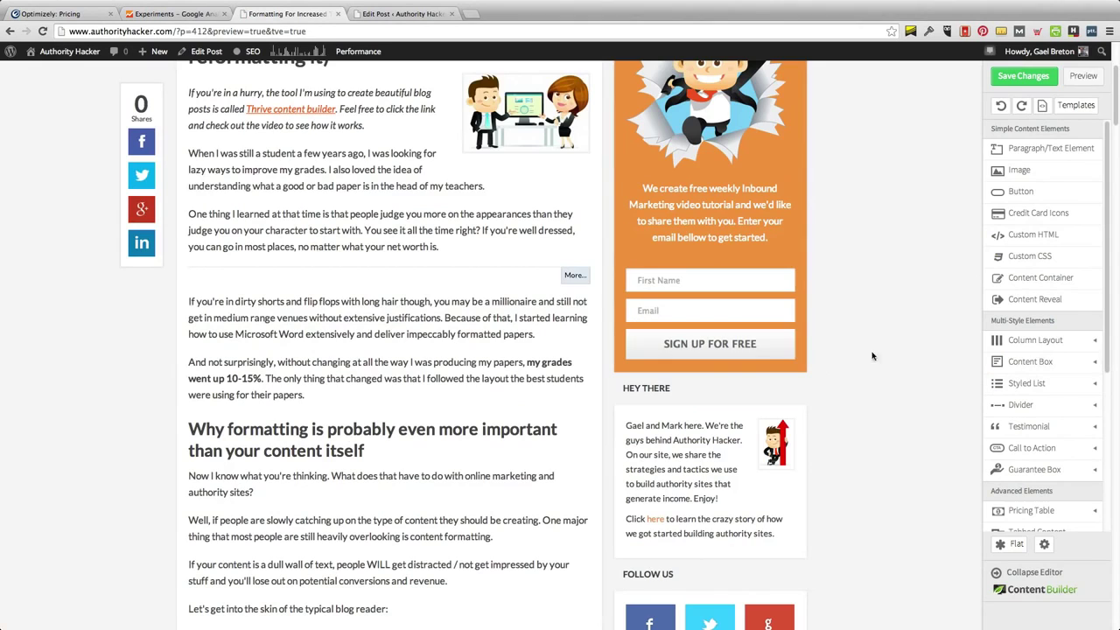
left_click(423, 322)
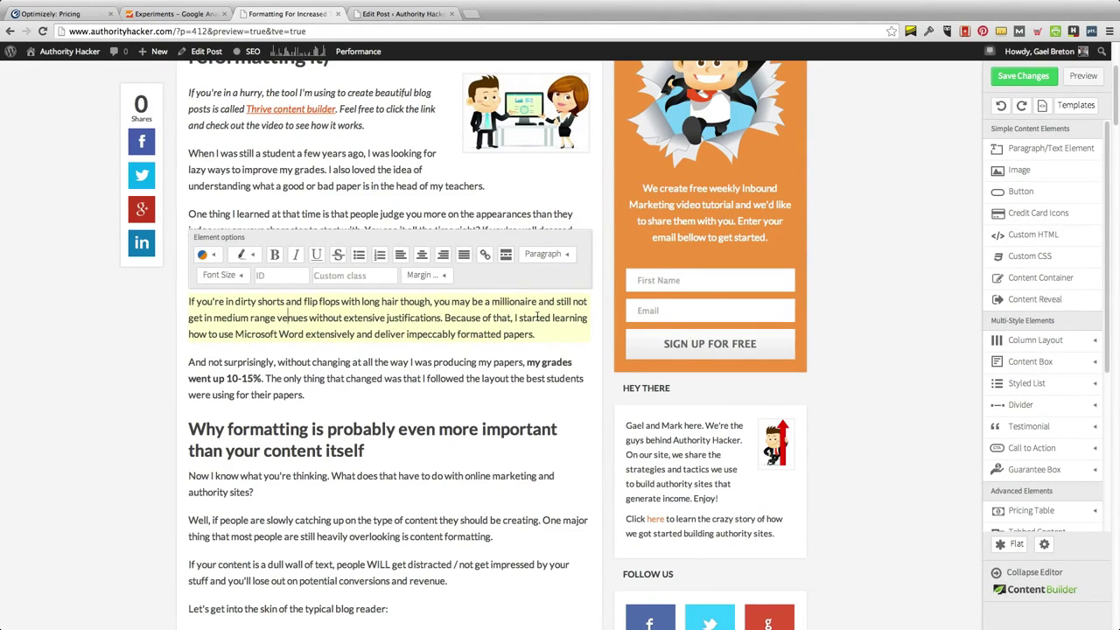
left_click(940, 229)
scroll(426, 394, "down", 15)
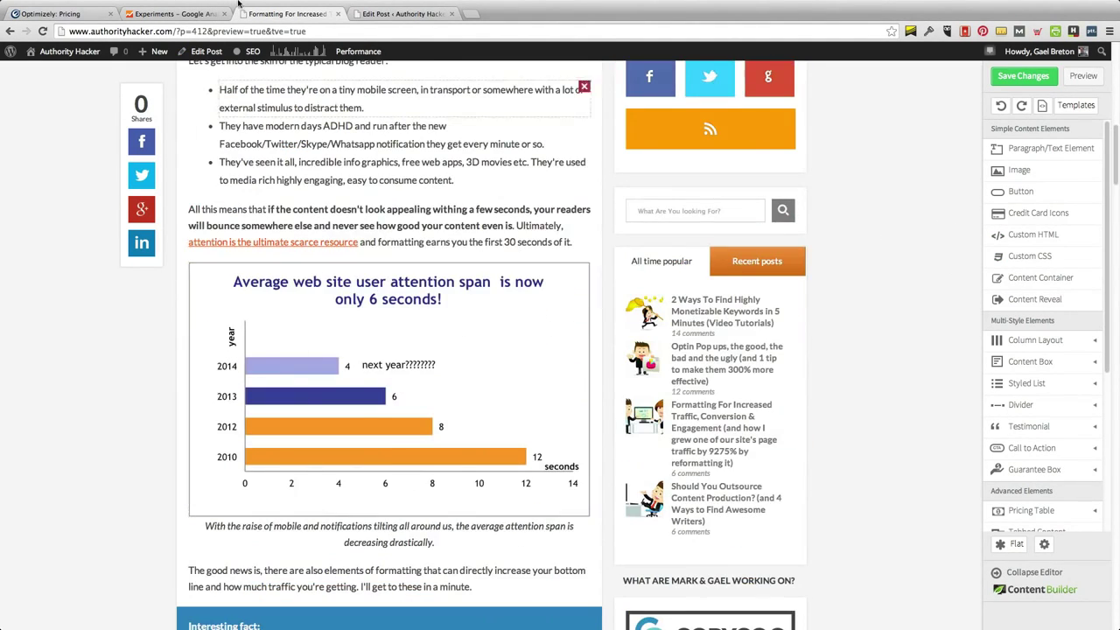
key("super+alt+Left")
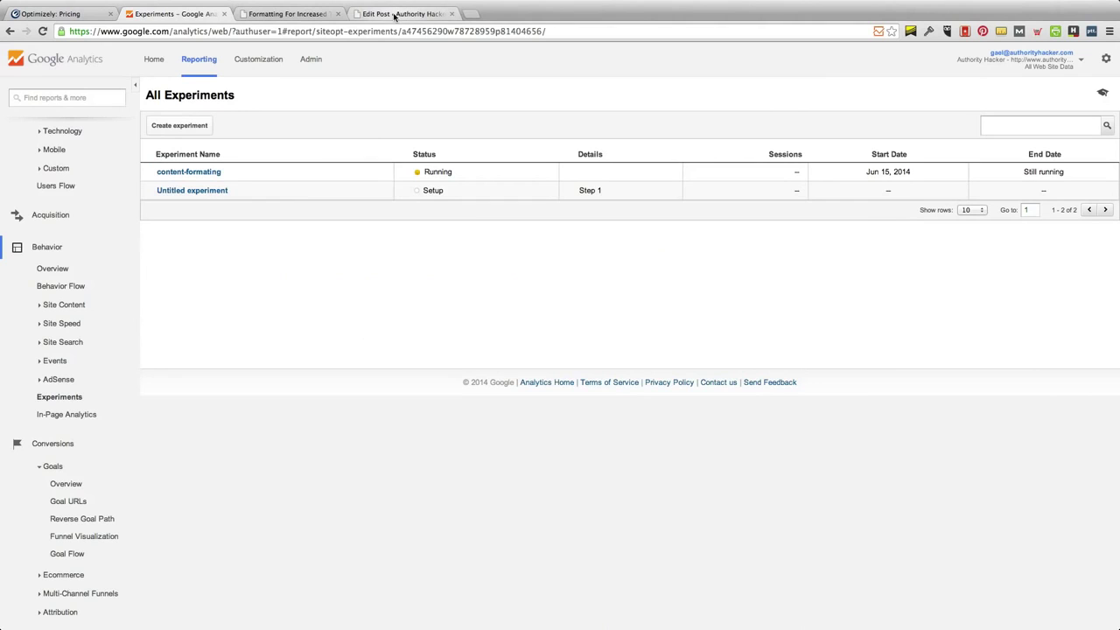
left_click(394, 15)
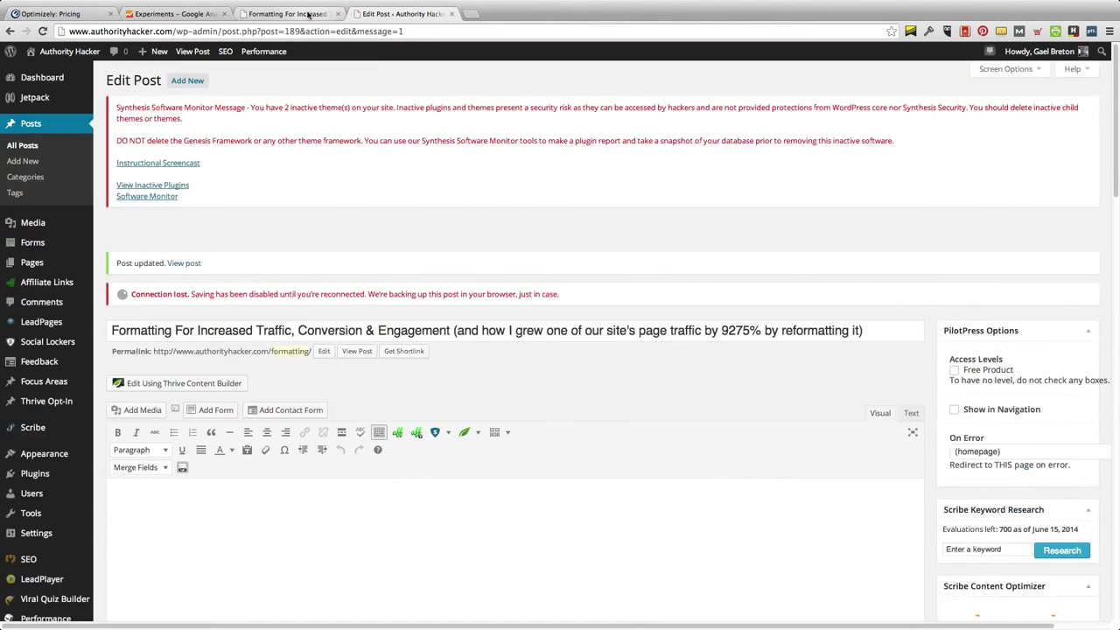
key("super+alt+Left")
scroll(414, 202, "down", 1)
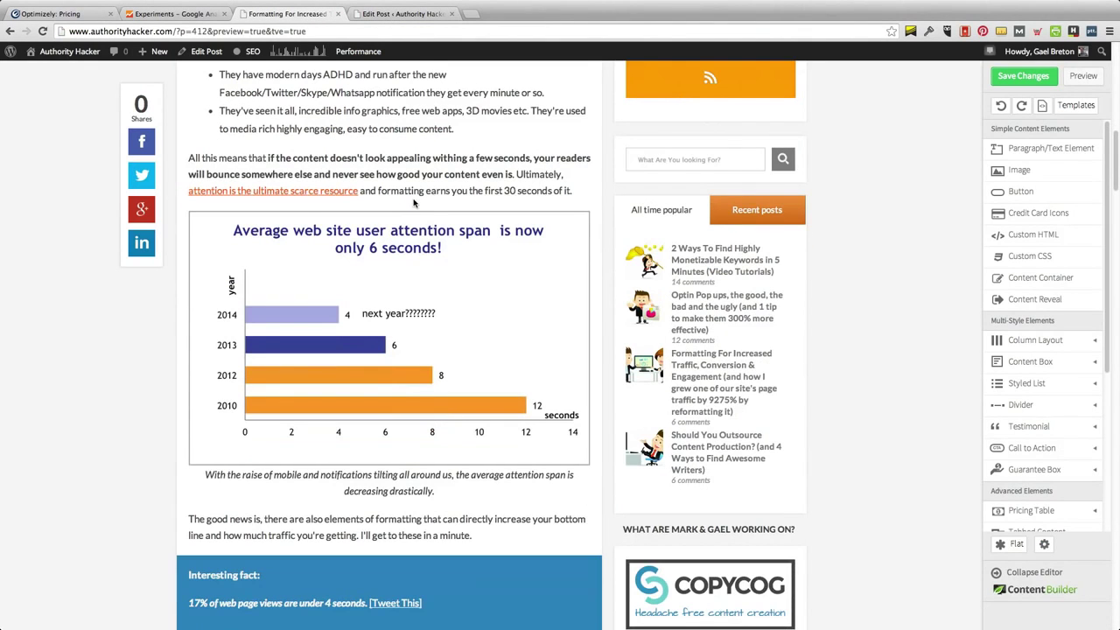